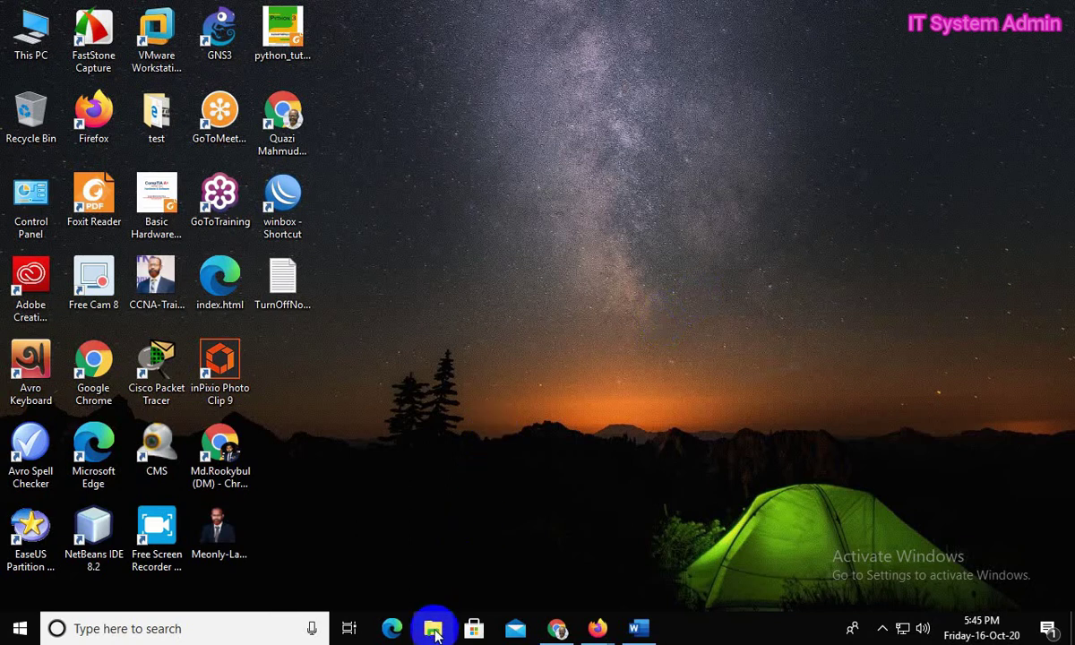
Step: Open This PC in File Explorer and check the free space on Local Disk (C:)
{"action": "left_click", "coordinate": [433, 630]}
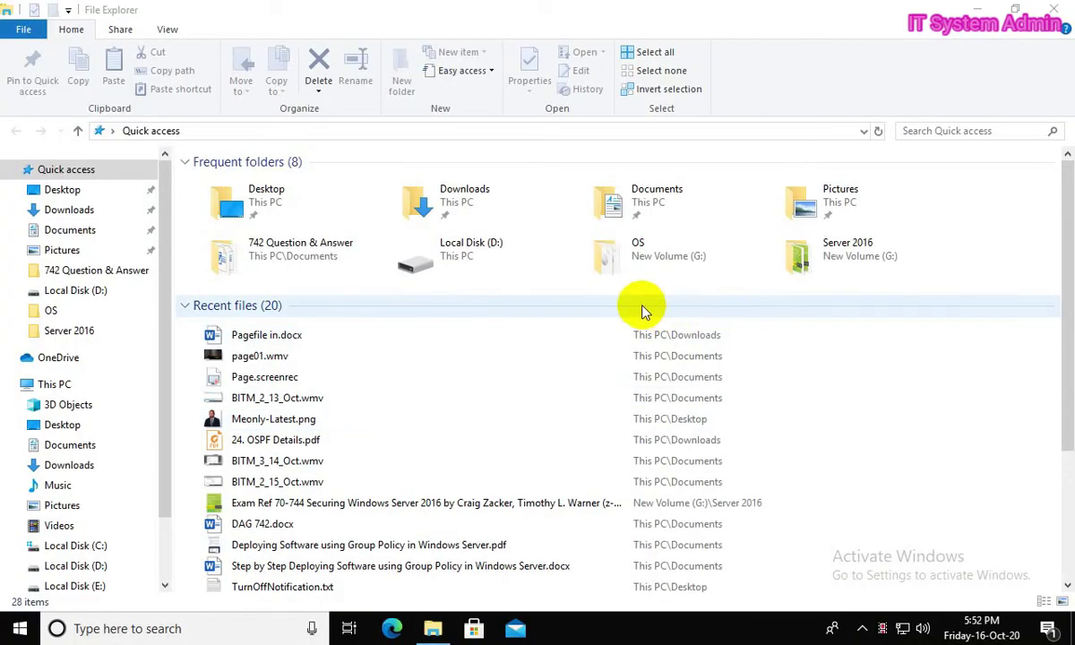
{"action": "left_click", "coordinate": [72, 385]}
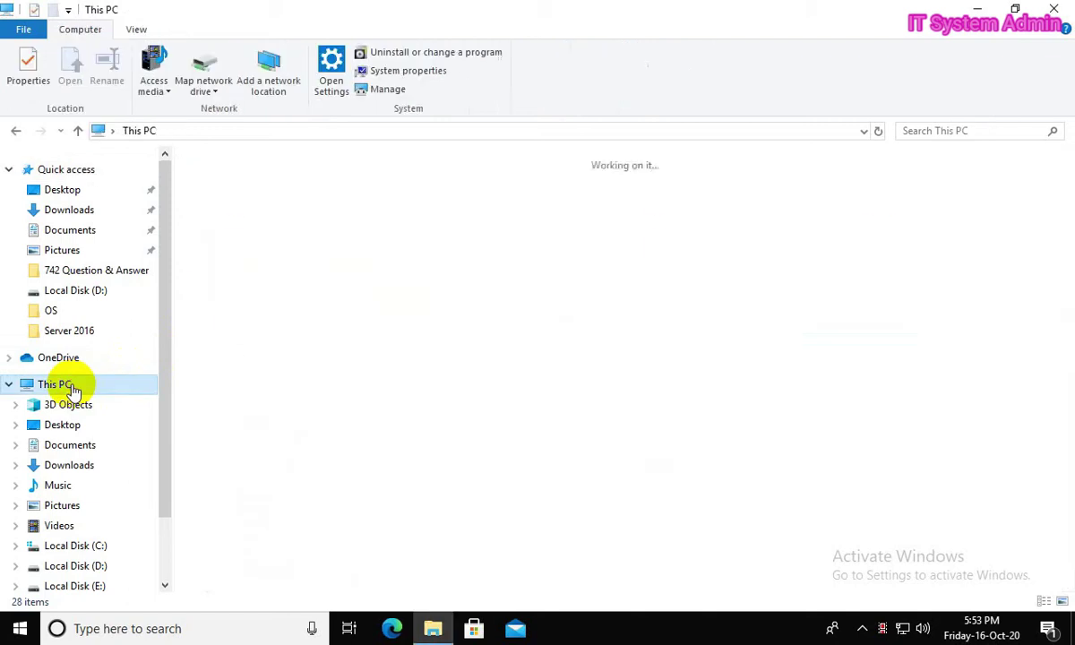
{"action": "left_click", "coordinate": [419, 459]}
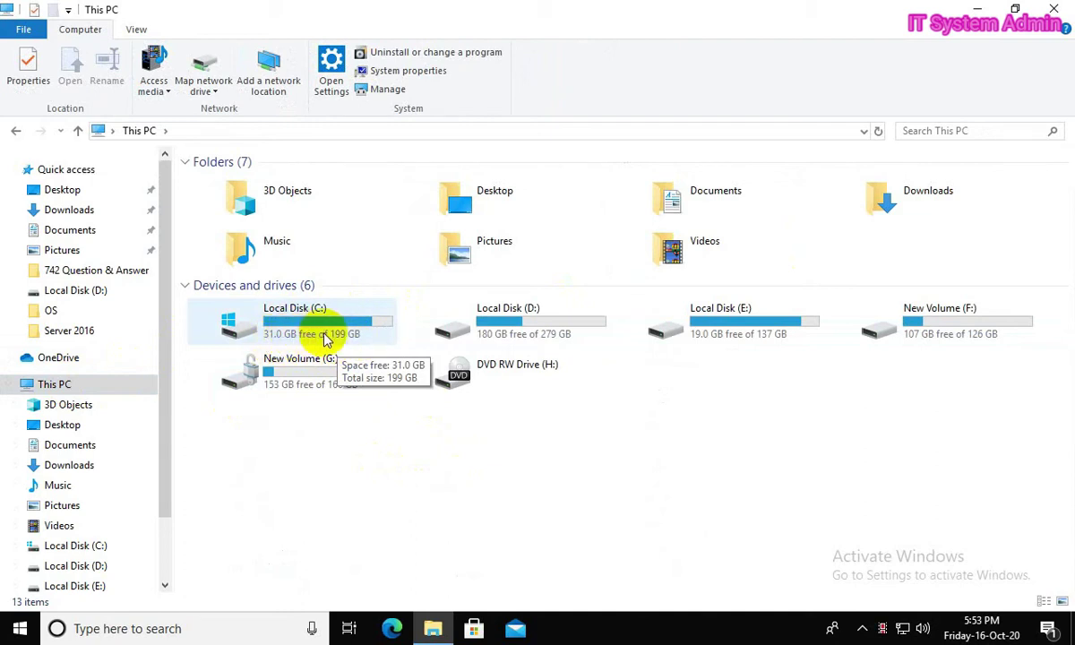
{"action": "left_click", "coordinate": [485, 467]}
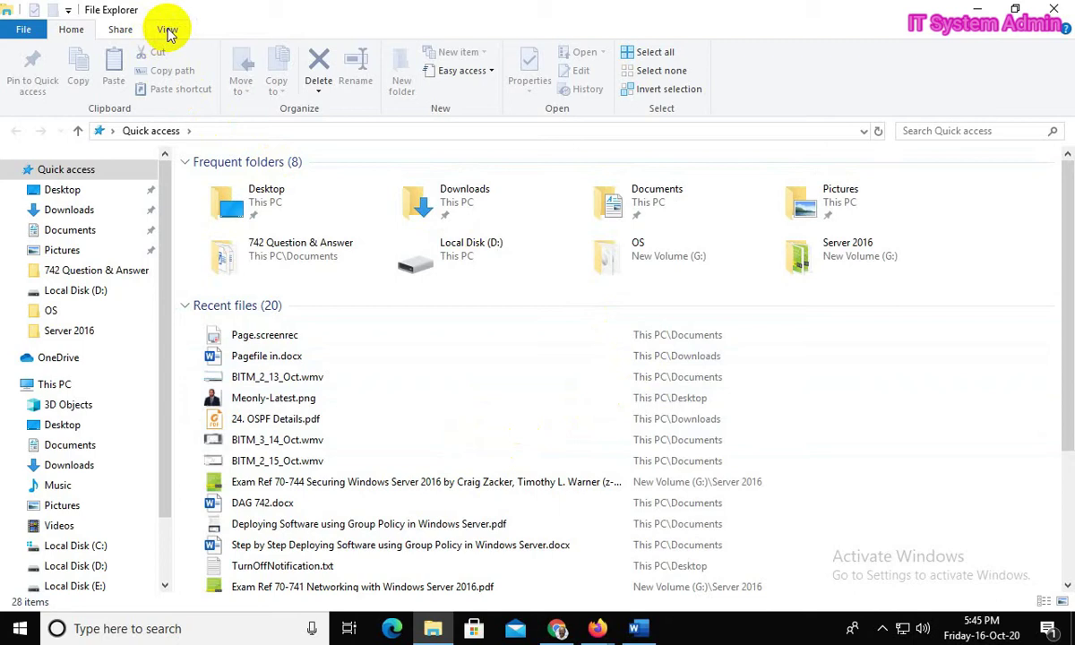
Step: In the advanced Folder Options, choose to show hidden files, folders, and drives
{"action": "left_click", "coordinate": [168, 30]}
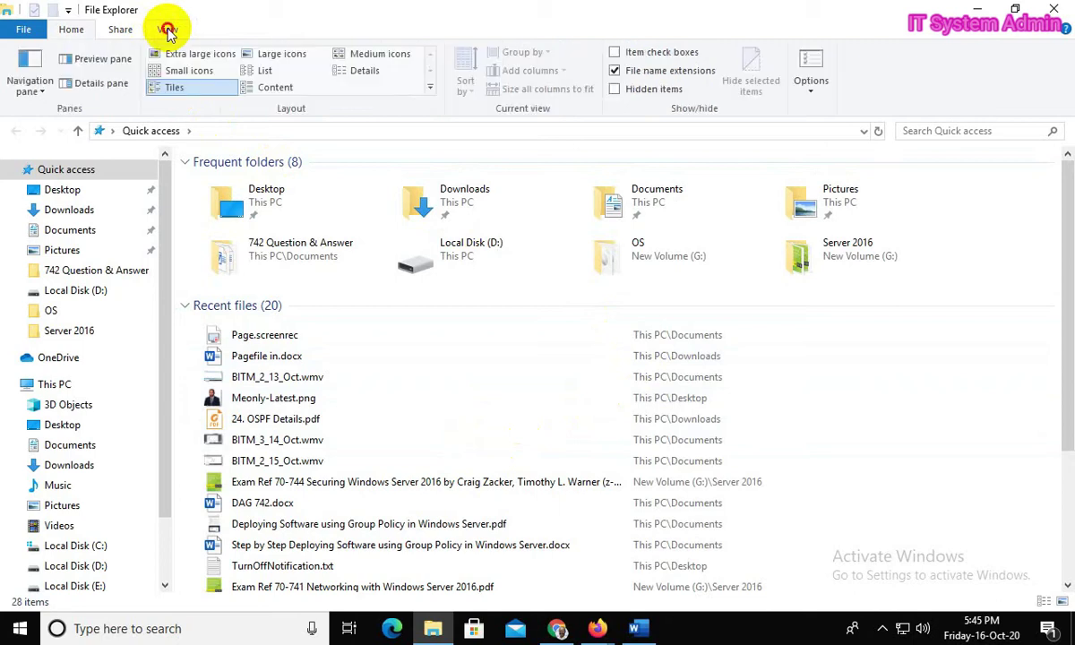
{"action": "left_click", "coordinate": [814, 97]}
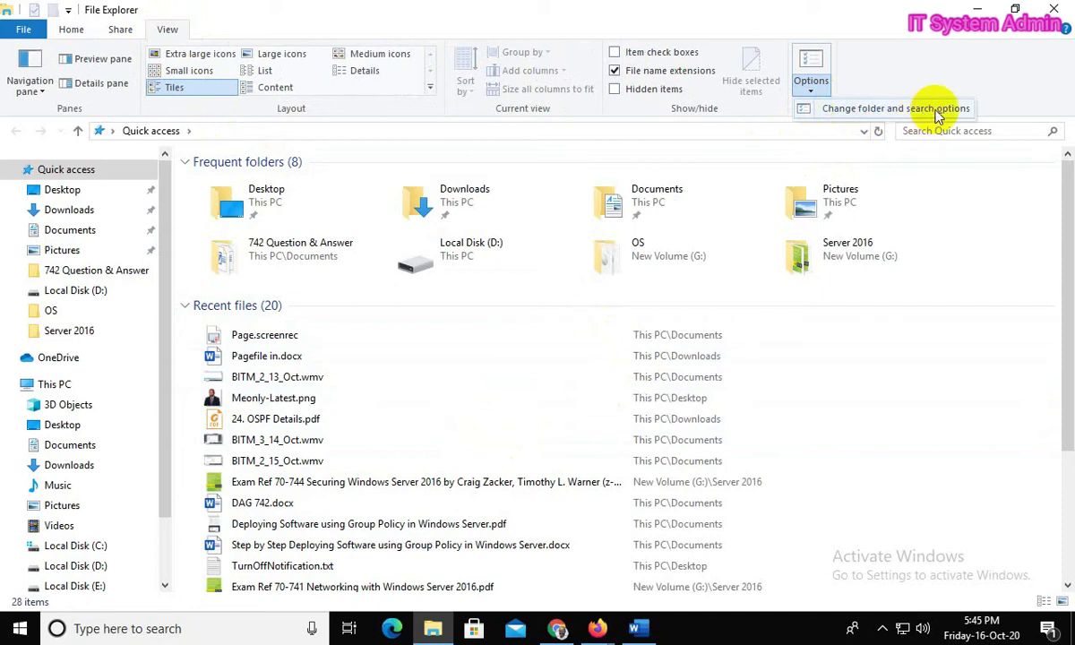
{"action": "left_click", "coordinate": [887, 109]}
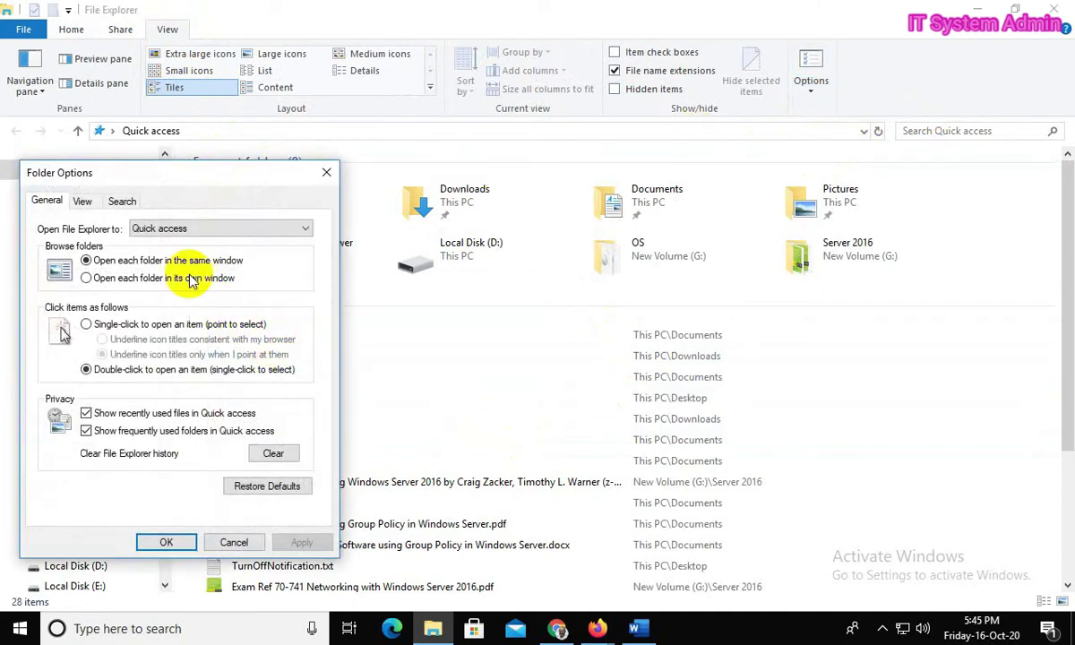
{"action": "left_click_drag", "start_coordinate": [192, 182], "coordinate": [390, 168]}
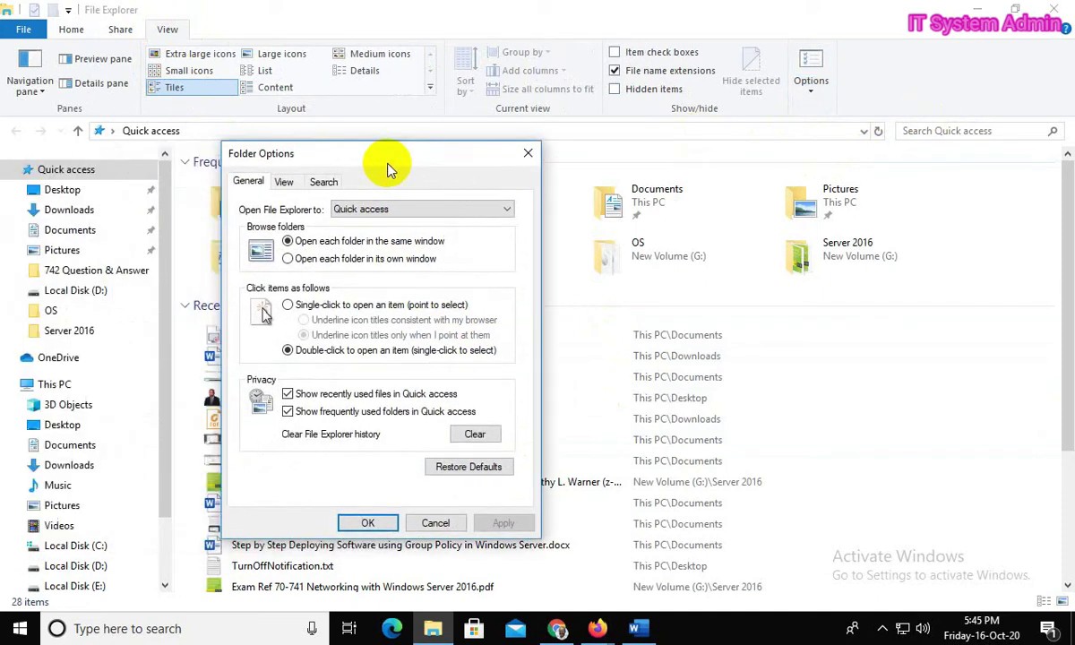
{"action": "left_click", "coordinate": [284, 183]}
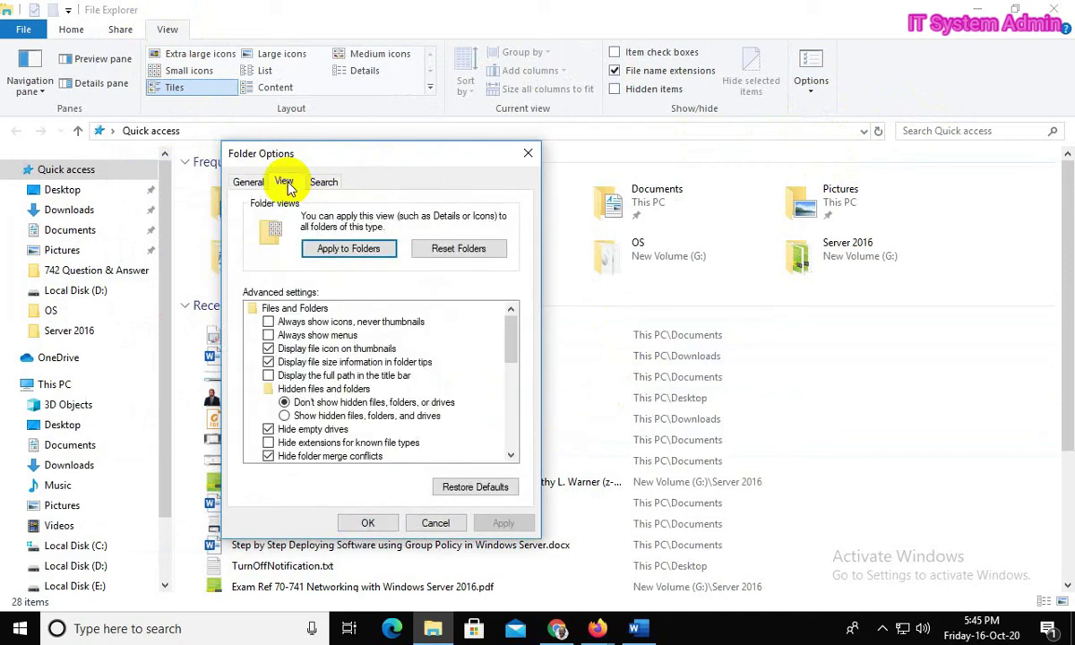
{"action": "left_click", "coordinate": [285, 417]}
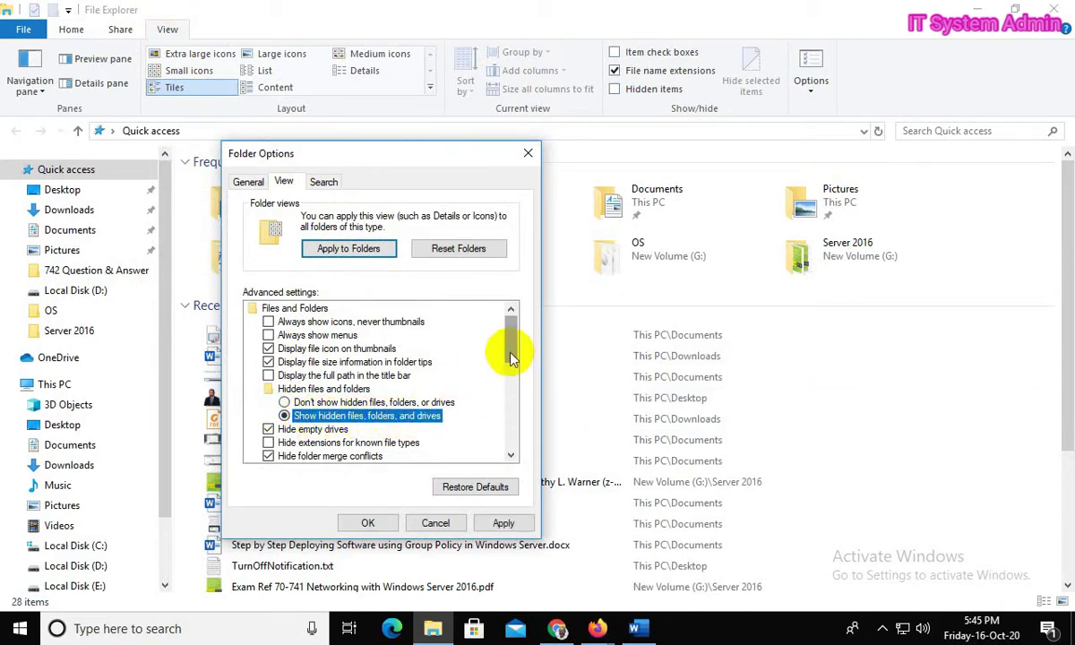
Step: Turn off hiding of protected operating system files, accept the warning, and apply the folder options
{"action": "left_click_drag", "start_coordinate": [510, 345], "coordinate": [515, 369]}
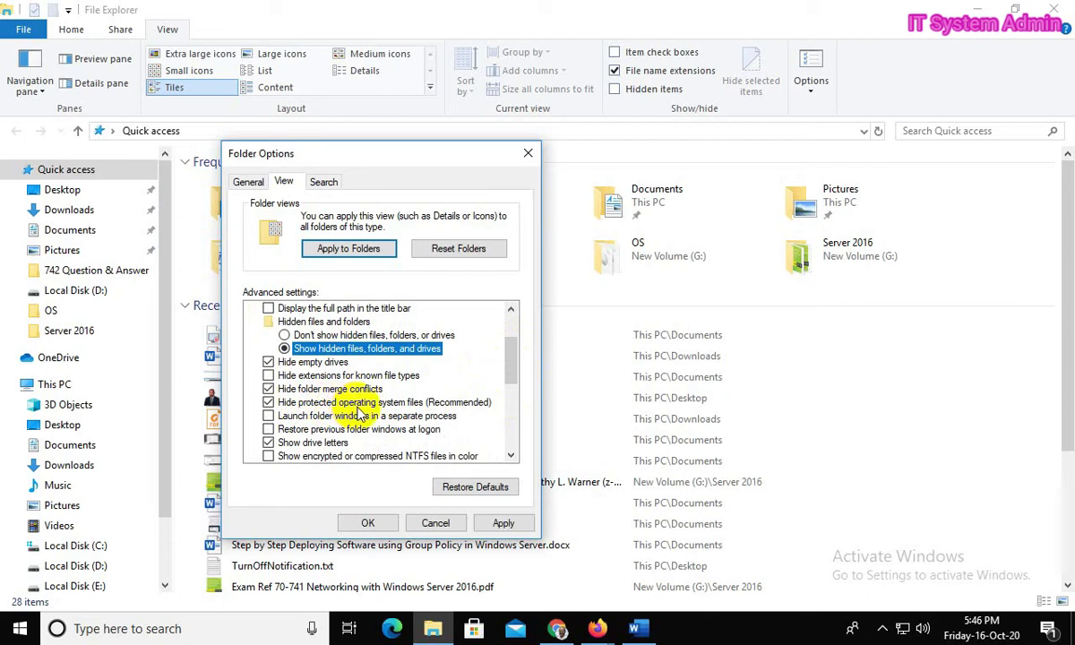
{"action": "left_click", "coordinate": [268, 403]}
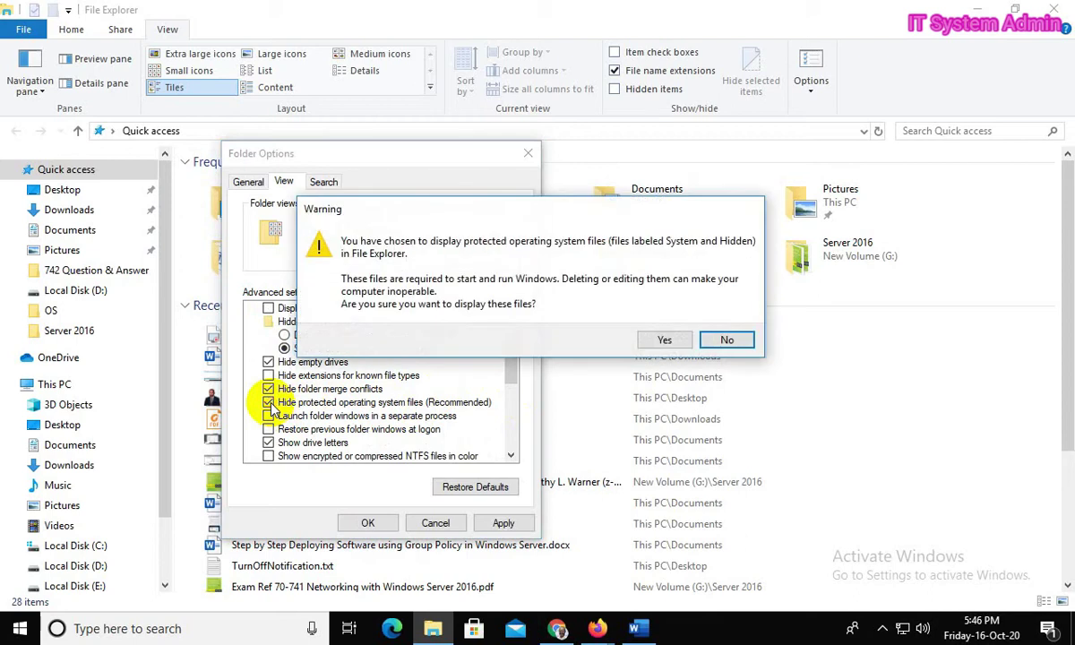
{"action": "left_click", "coordinate": [664, 342]}
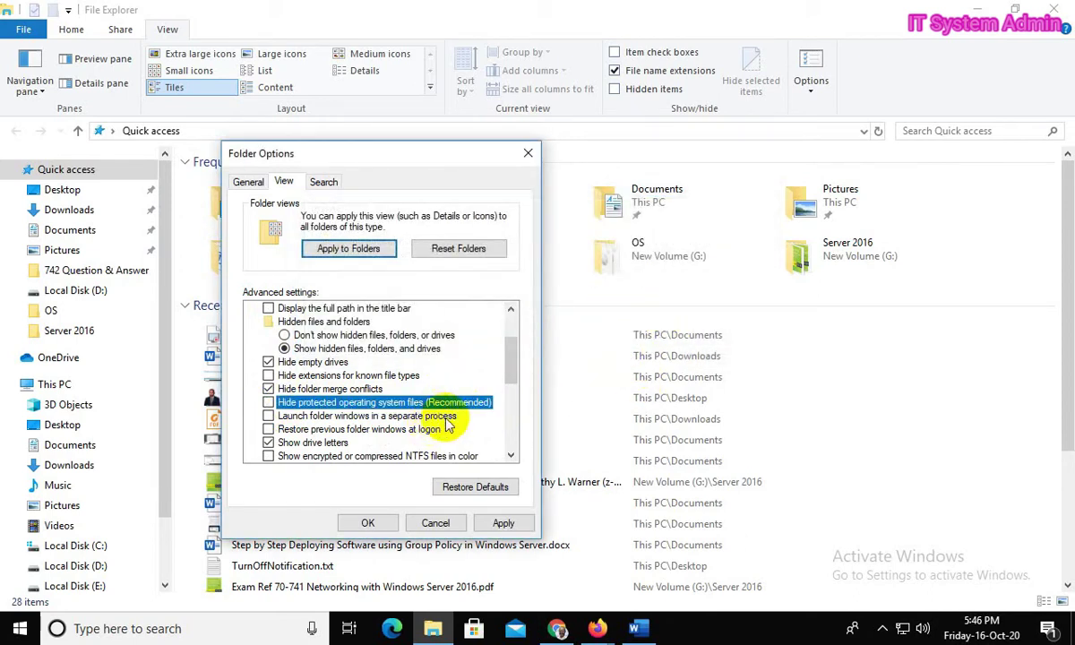
{"action": "left_click", "coordinate": [500, 523]}
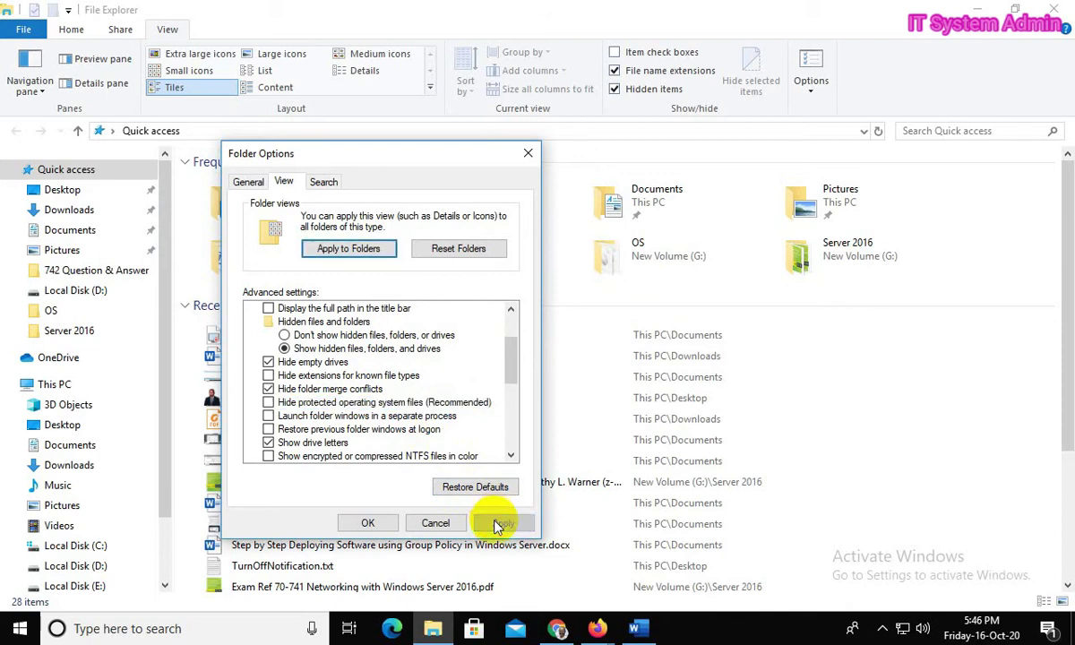
{"action": "left_click", "coordinate": [372, 524]}
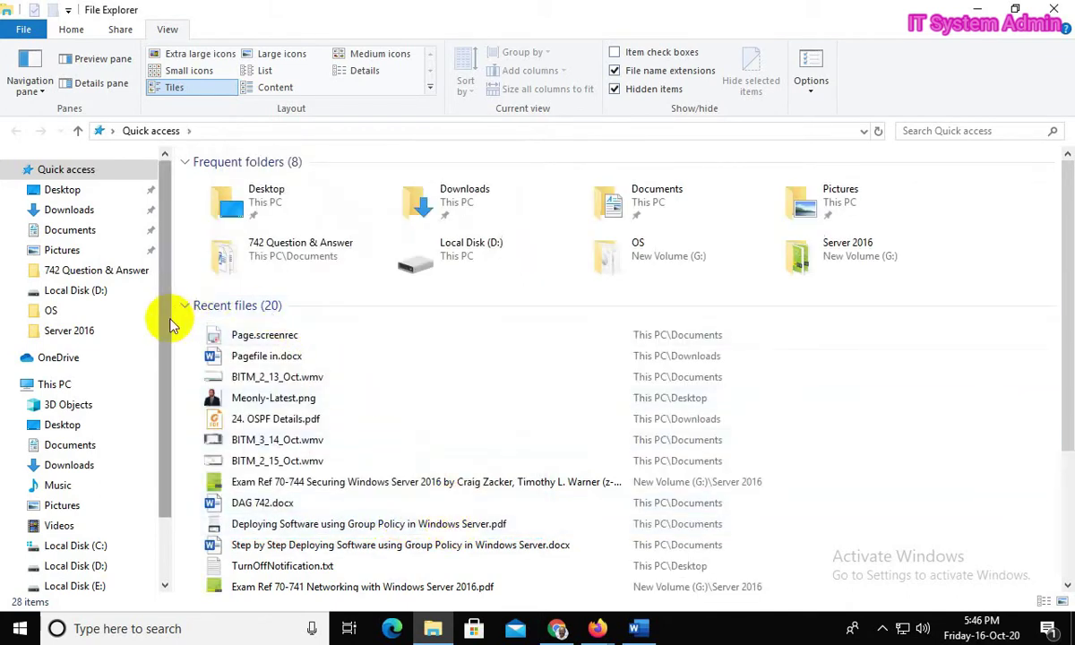
Step: Examine the sizes of pagefile.sys and hiberfil.sys in the root of Local Disk (C:), and close File Explorer
{"action": "left_click", "coordinate": [103, 546]}
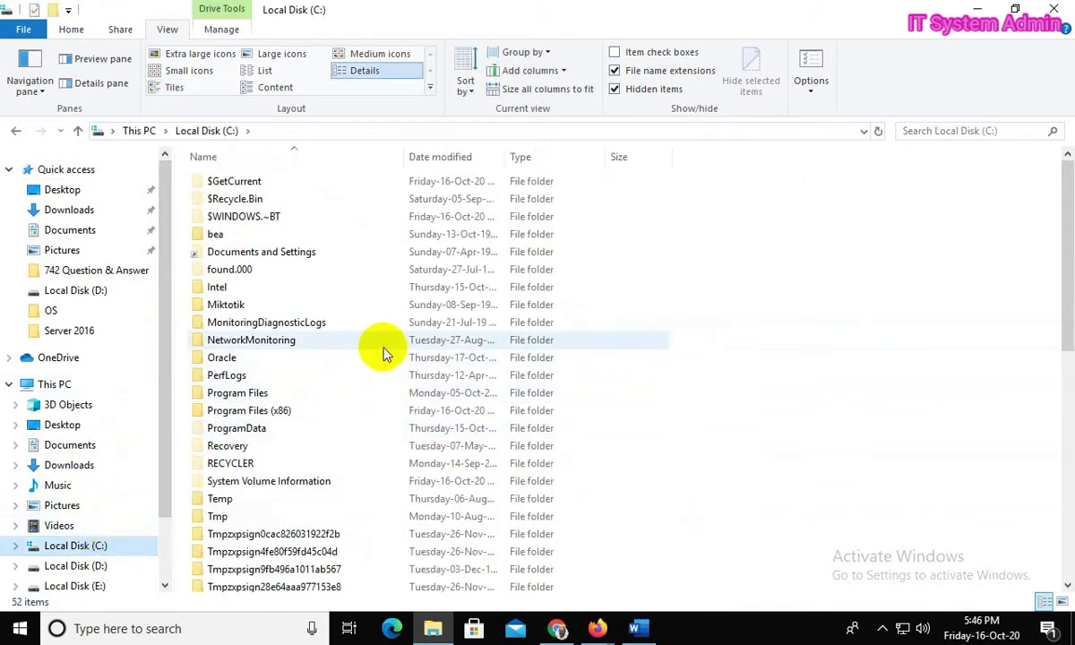
{"action": "scroll", "coordinate": [385, 354], "scroll_direction": "down", "scroll_amount": 3}
{"action": "scroll", "coordinate": [384, 354], "scroll_direction": "down", "scroll_amount": 6}
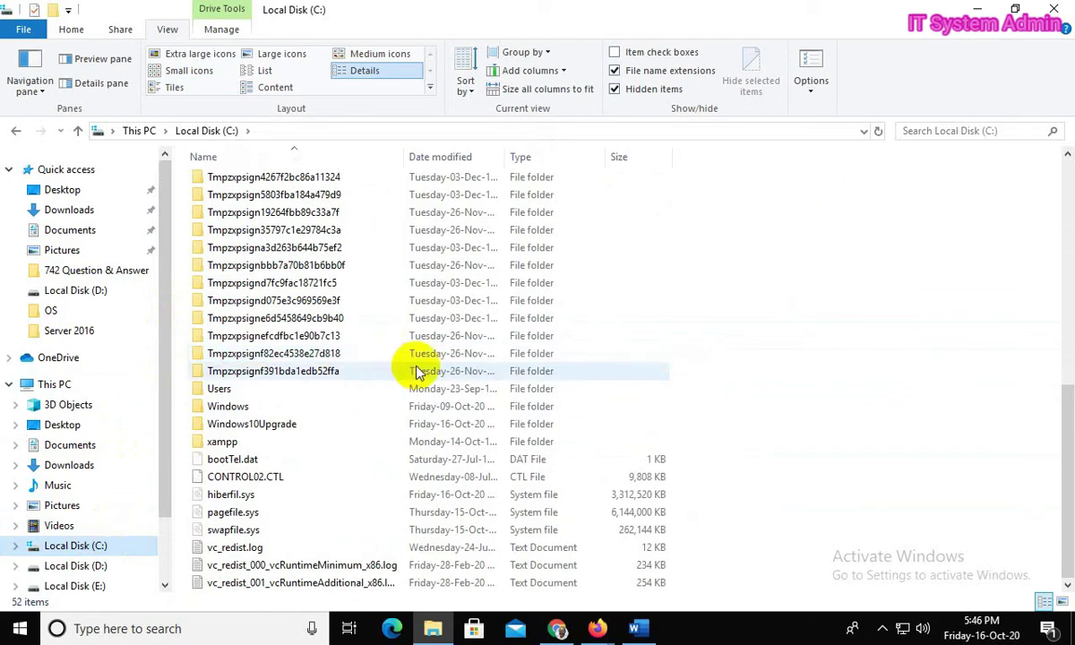
{"action": "left_click", "coordinate": [262, 513]}
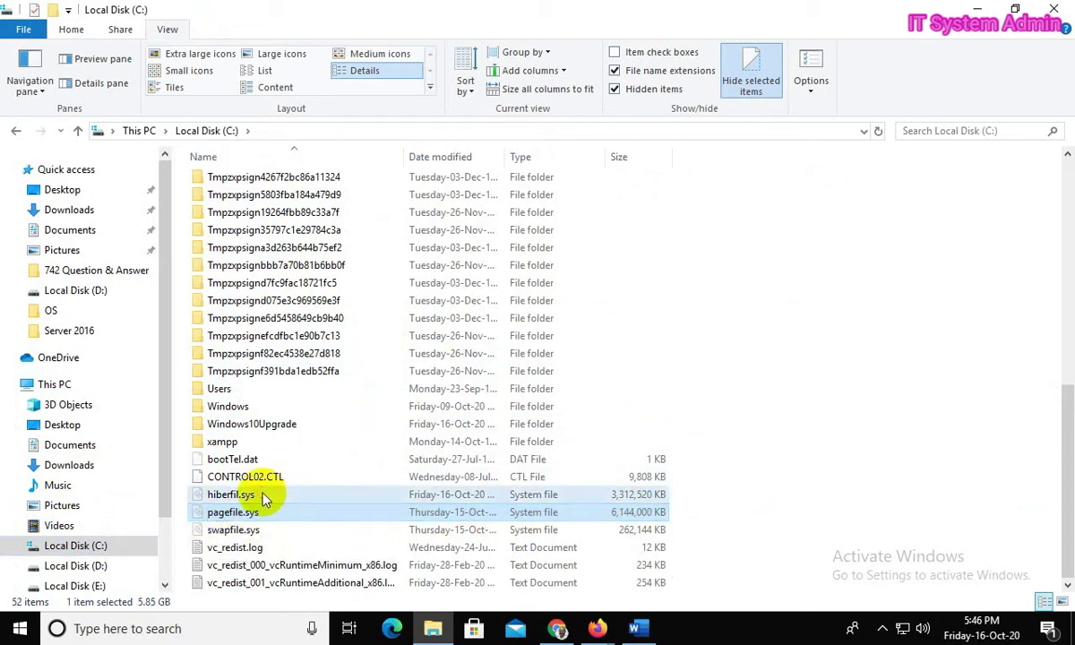
{"action": "left_click", "coordinate": [235, 495]}
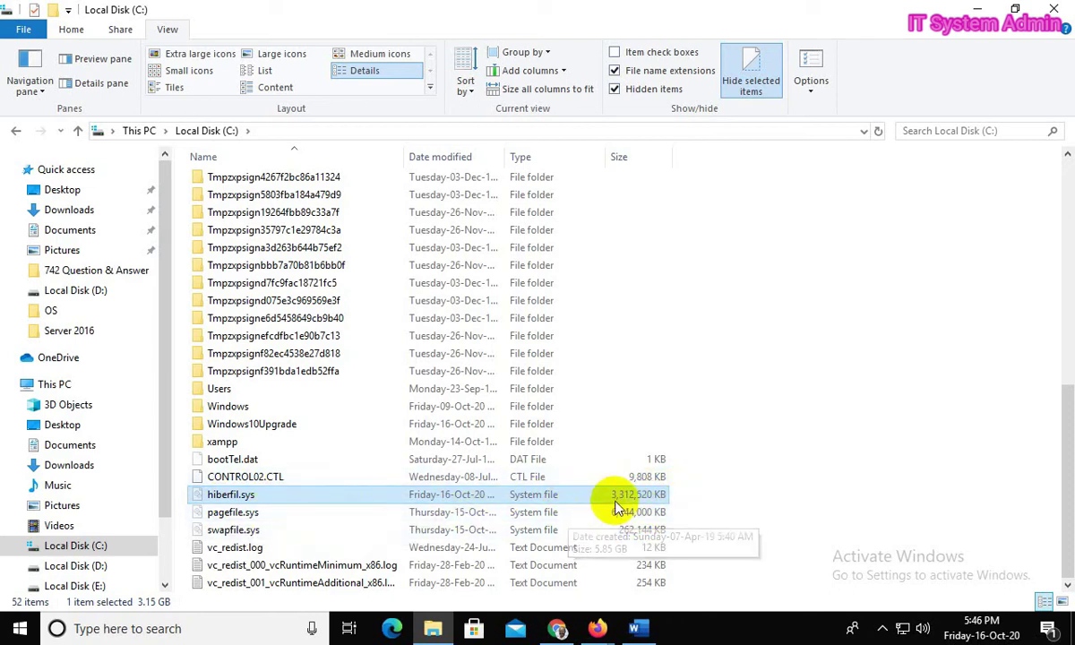
{"action": "left_click", "coordinate": [792, 488]}
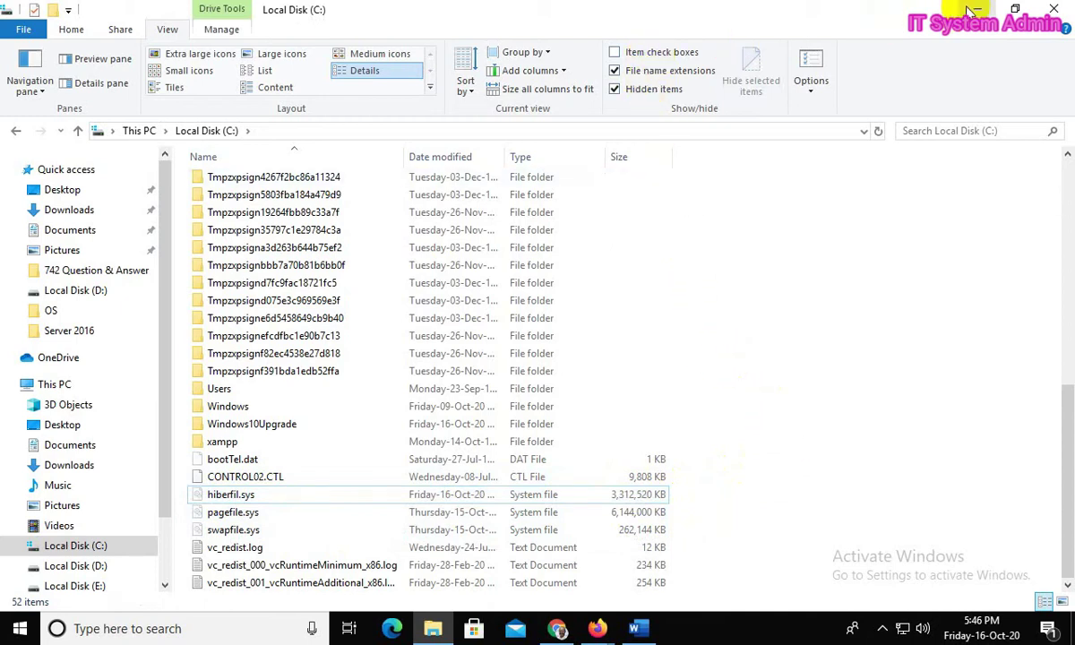
{"action": "left_click", "coordinate": [1053, 9]}
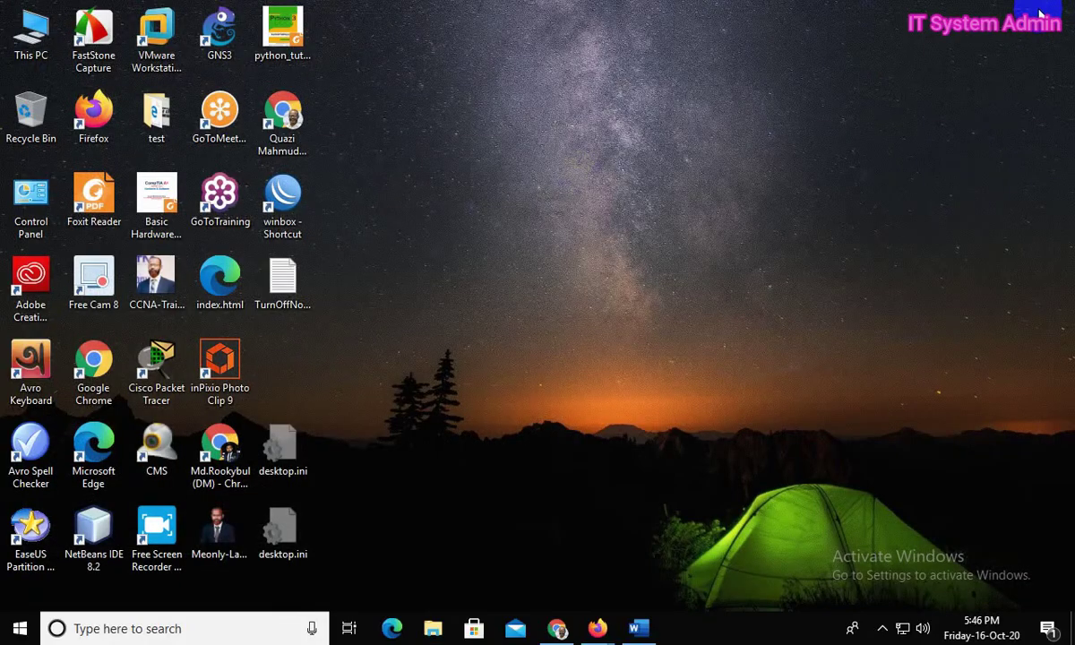
Step: Open the Virtual Memory settings through This PC's properties, advanced system settings and advanced performance options
{"action": "right_click", "coordinate": [17, 52]}
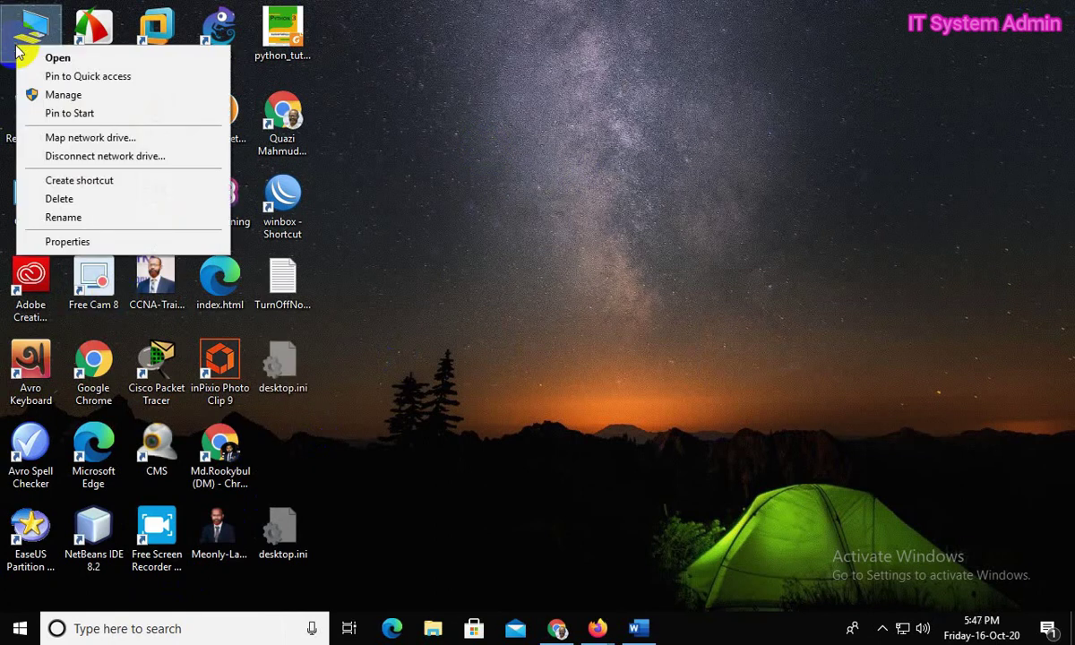
{"action": "left_click", "coordinate": [134, 241]}
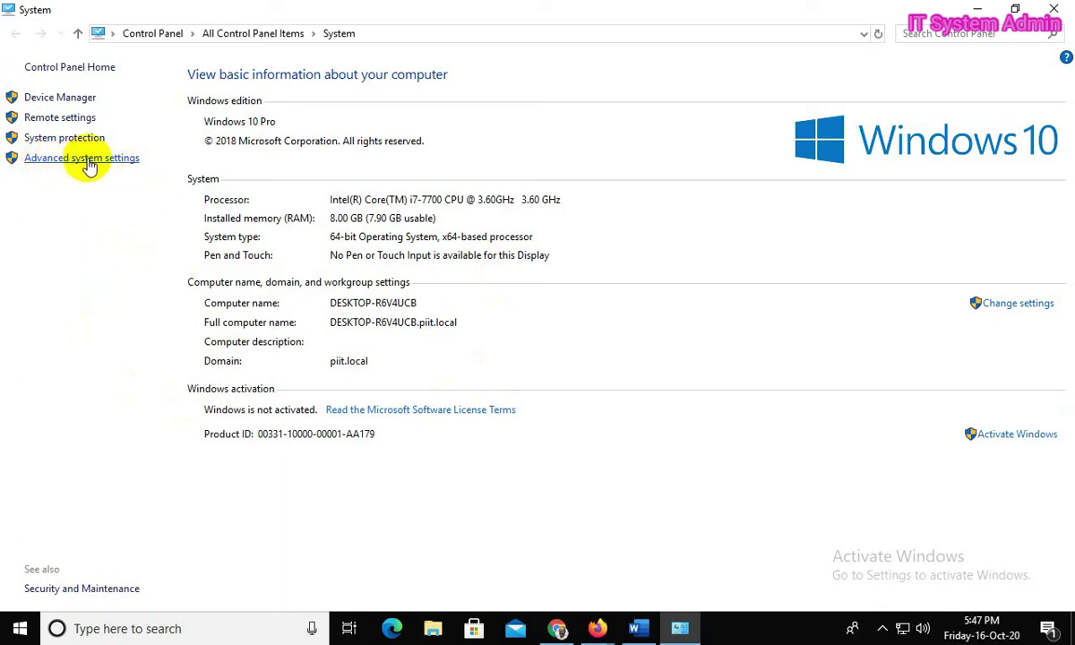
{"action": "left_click", "coordinate": [88, 162]}
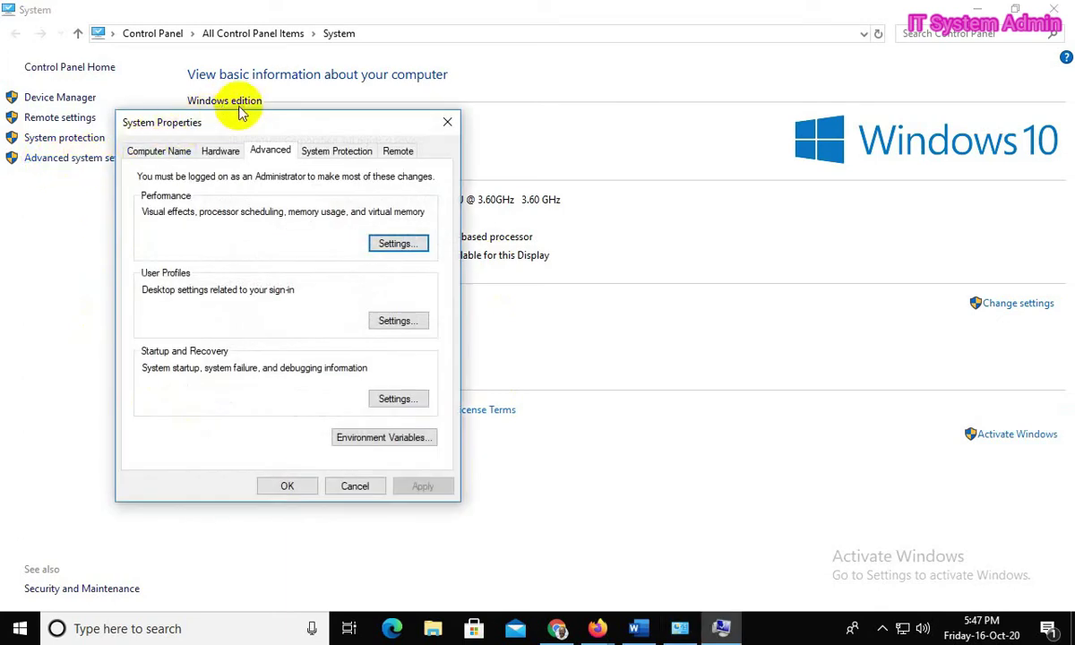
{"action": "left_click_drag", "start_coordinate": [240, 113], "coordinate": [384, 104]}
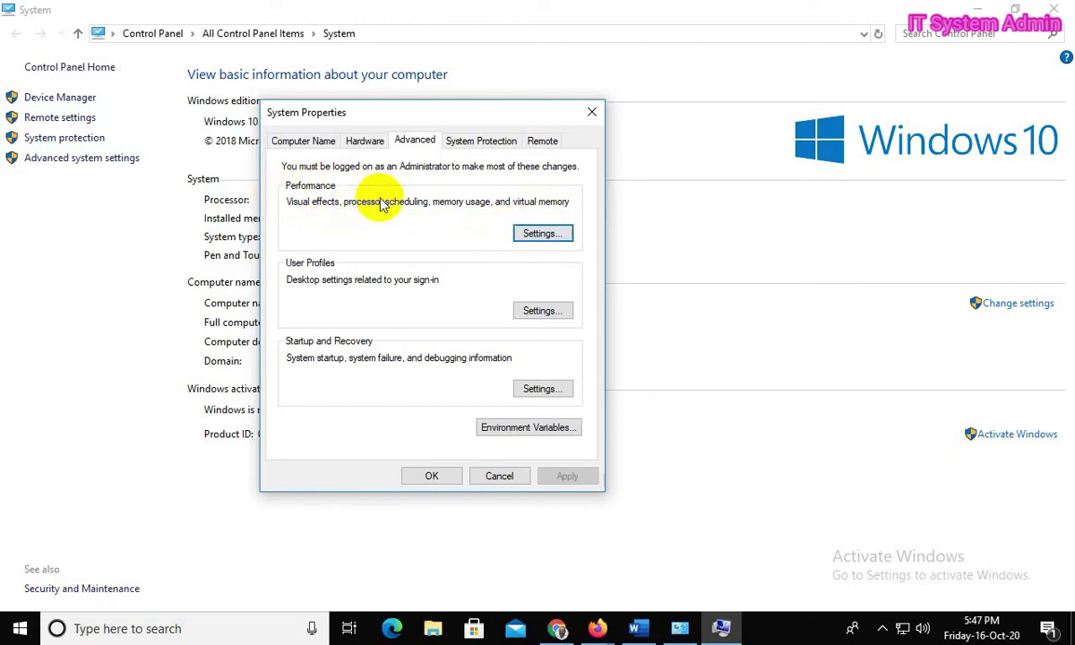
{"action": "left_click", "coordinate": [543, 234]}
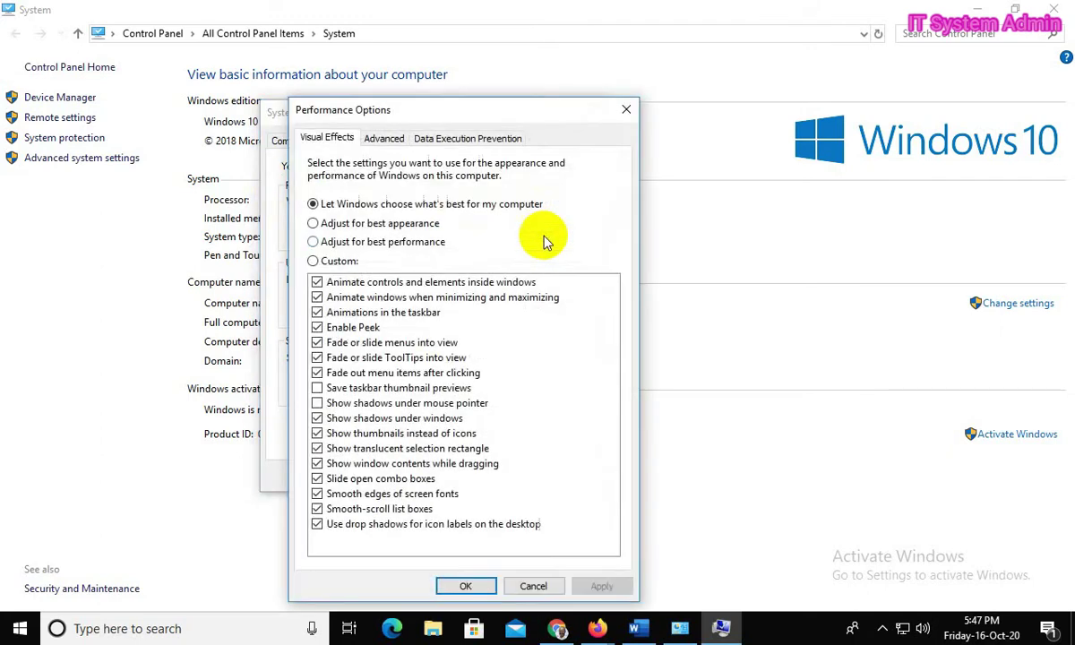
{"action": "left_click", "coordinate": [386, 138]}
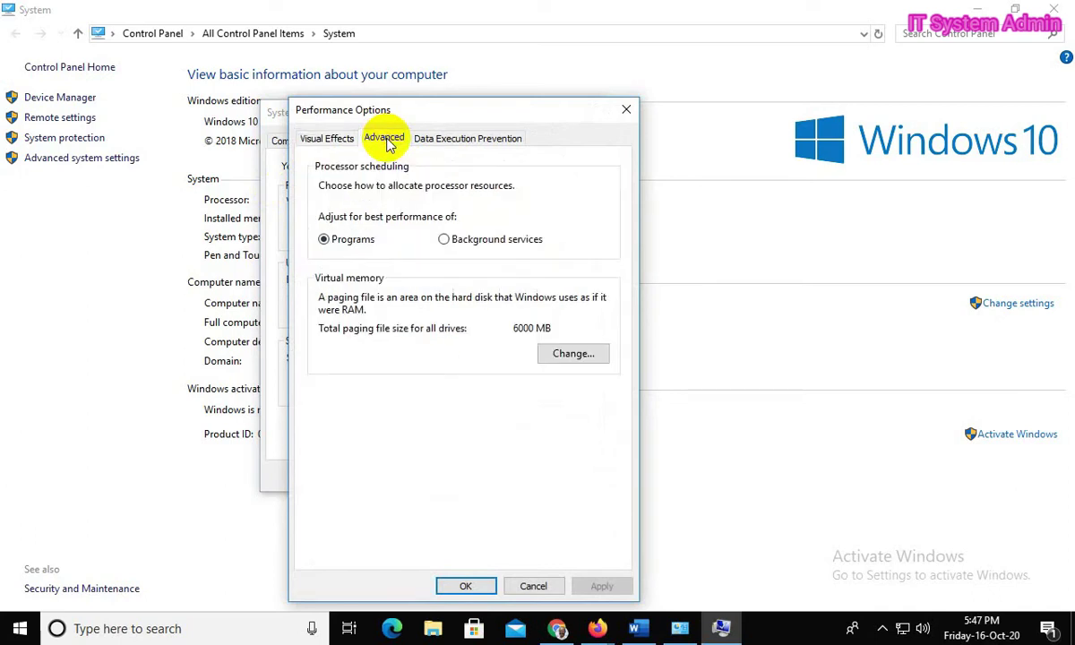
{"action": "left_click", "coordinate": [570, 357]}
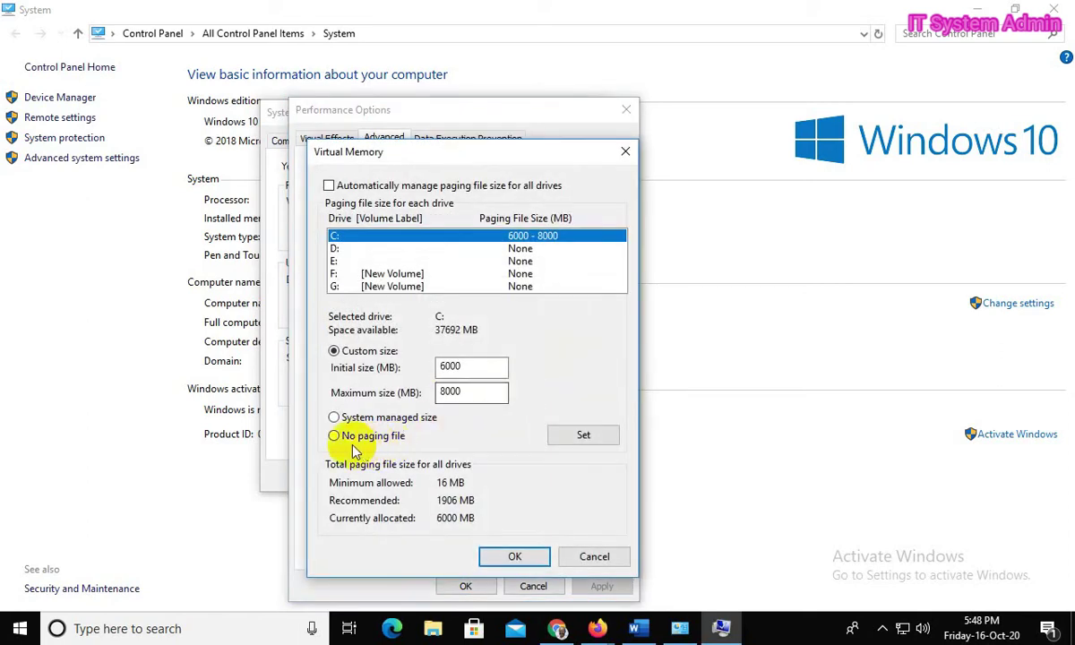
Step: Set drive C: to No paging file, accept the warning, and confirm all the open system dialogs
{"action": "left_click", "coordinate": [334, 436]}
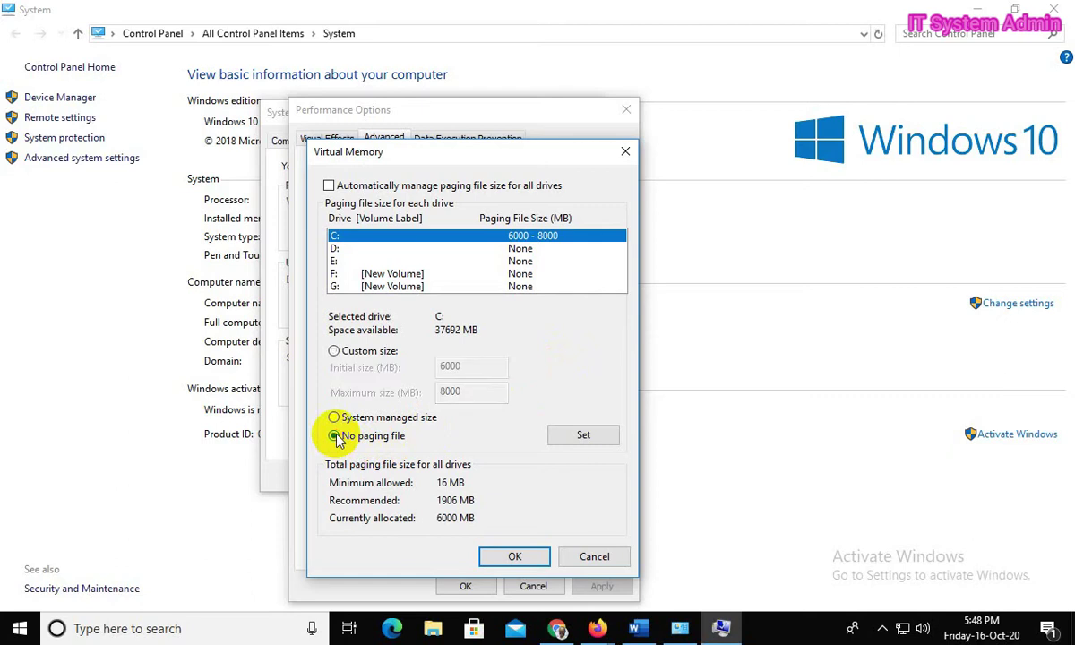
{"action": "left_click", "coordinate": [583, 439]}
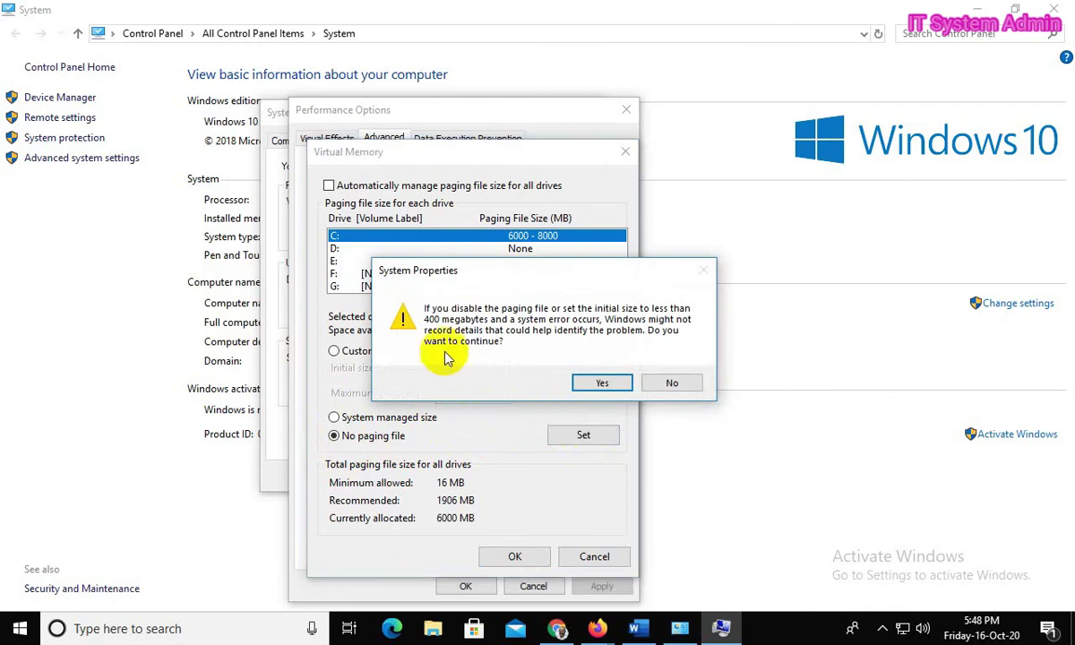
{"action": "left_click", "coordinate": [595, 380]}
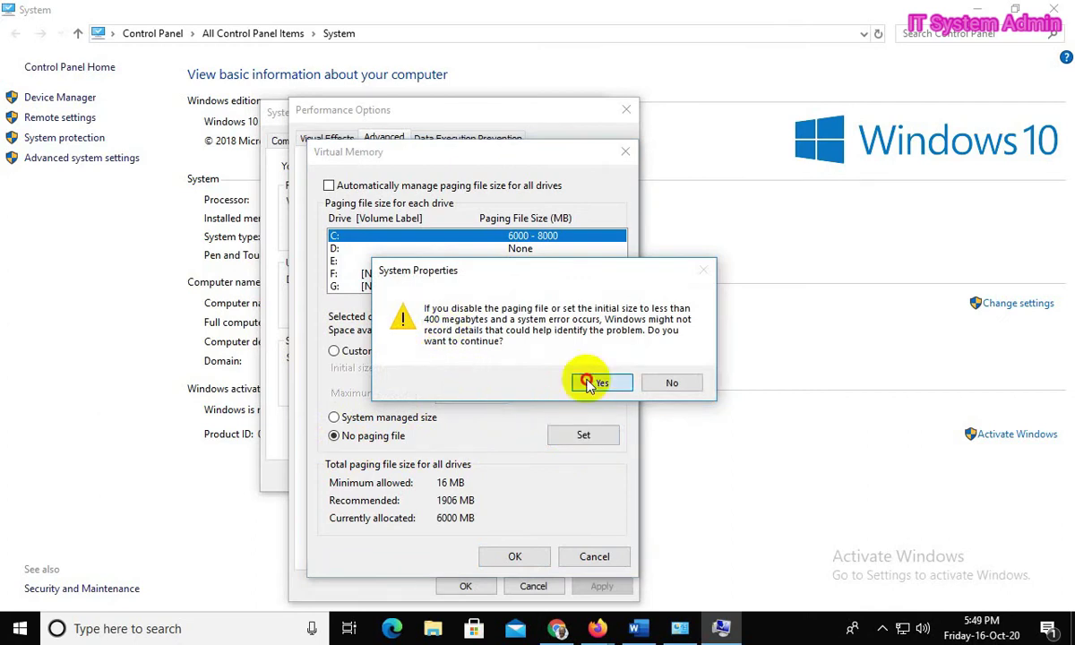
{"action": "left_click", "coordinate": [512, 556]}
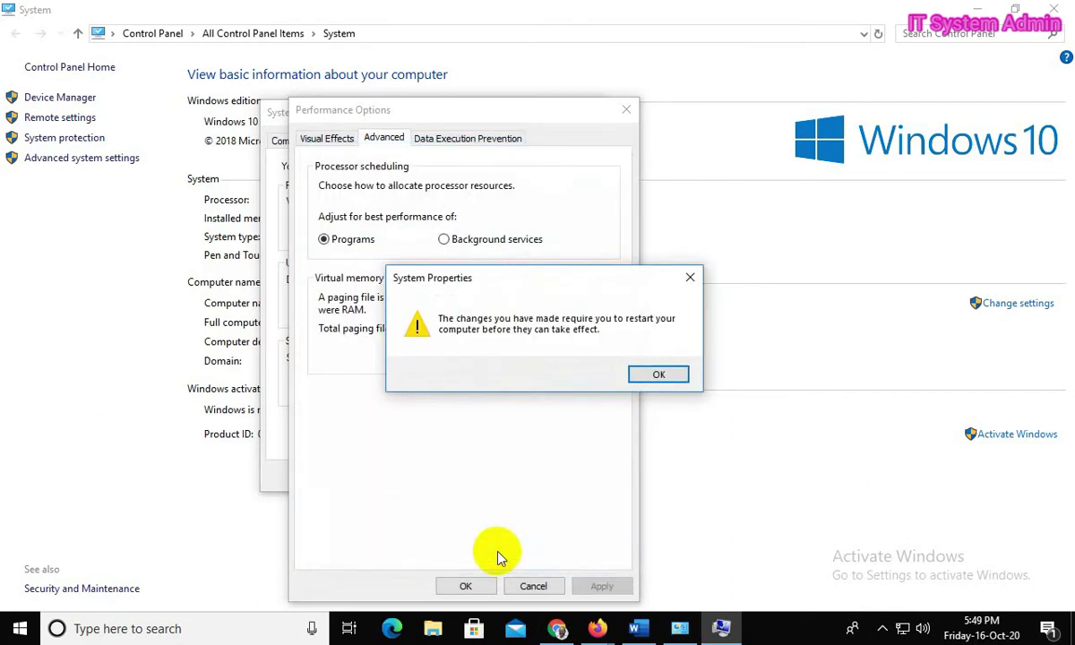
{"action": "left_click", "coordinate": [661, 377]}
{"action": "left_click", "coordinate": [587, 587]}
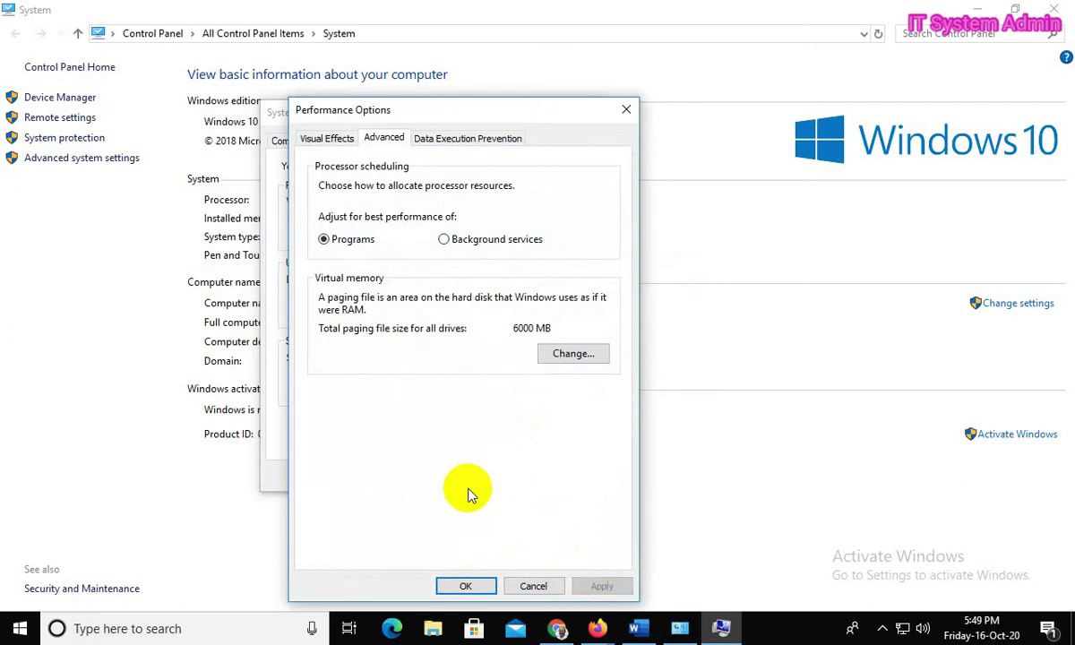
{"action": "left_click", "coordinate": [452, 582]}
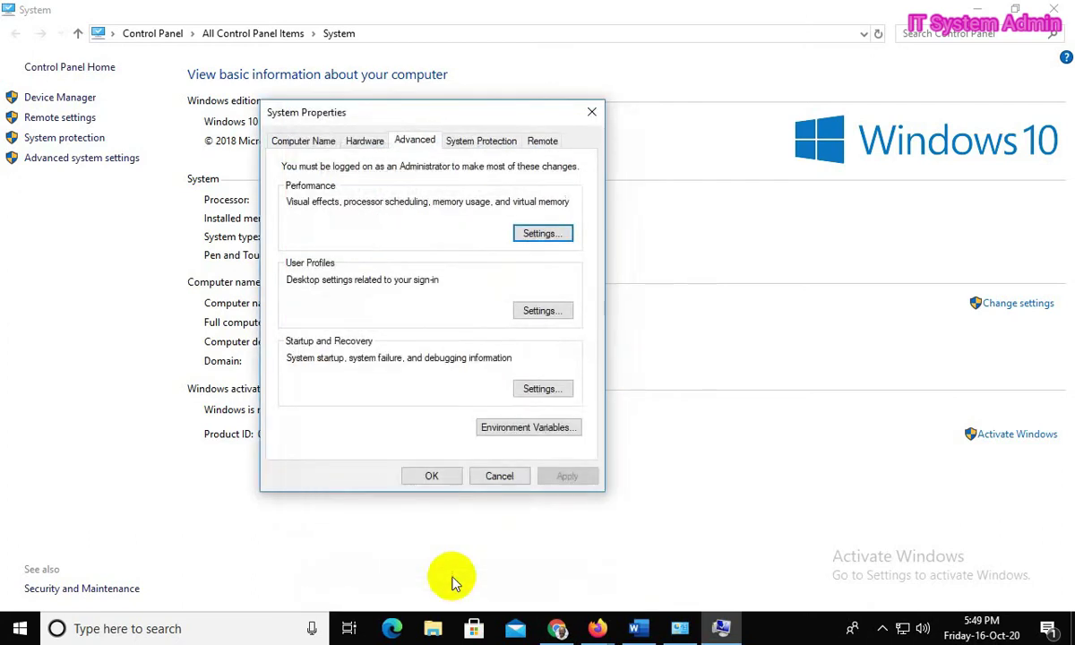
{"action": "left_click", "coordinate": [433, 476]}
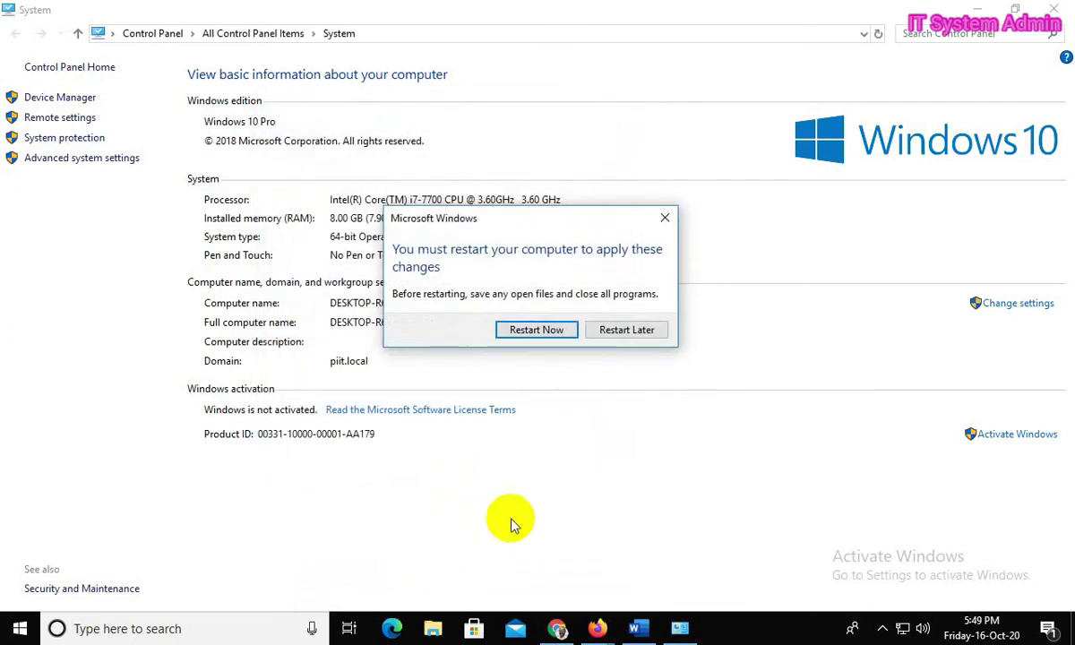
Step: Postpone the prompted restart, close the System window, and restart the computer from the power options
{"action": "left_click", "coordinate": [641, 334]}
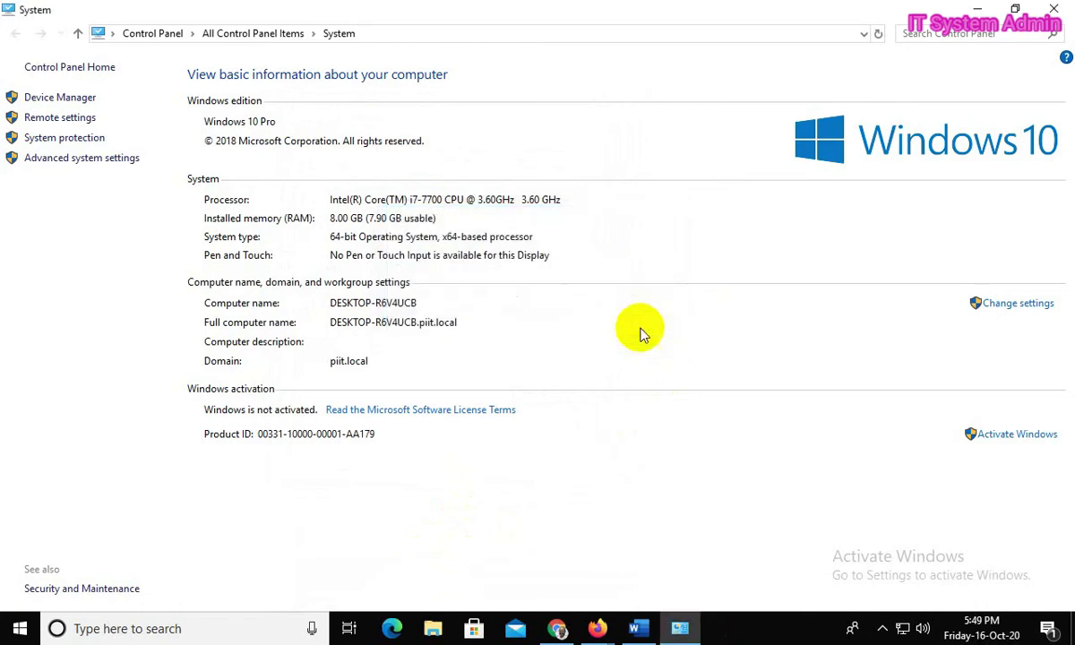
{"action": "left_click", "coordinate": [1053, 9]}
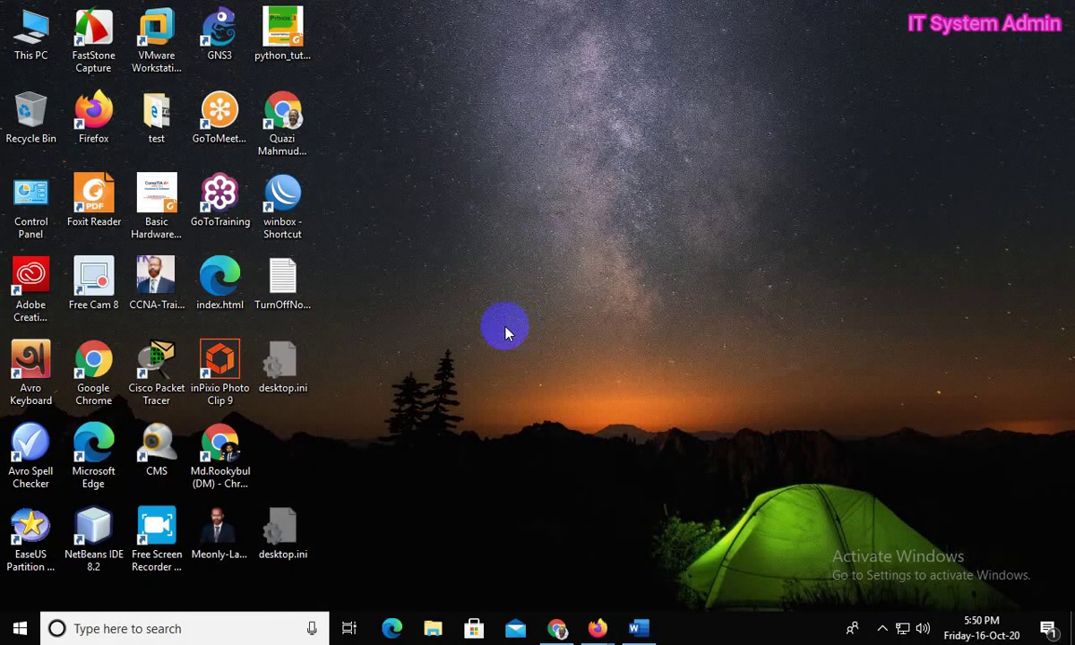
{"action": "left_click", "coordinate": [20, 630]}
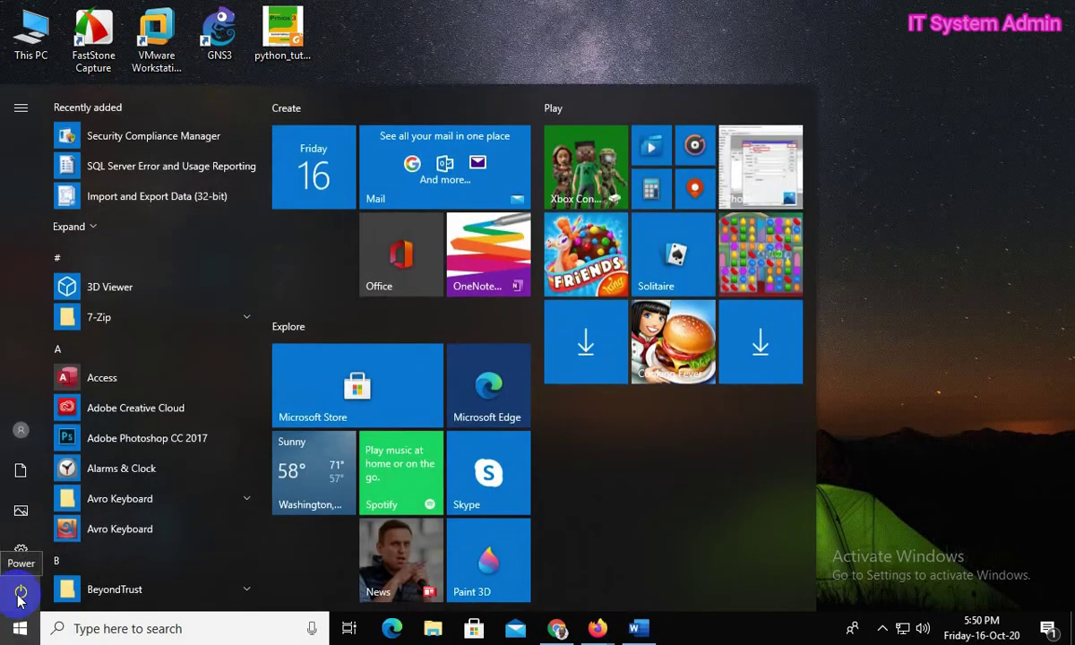
{"action": "left_click", "coordinate": [20, 593]}
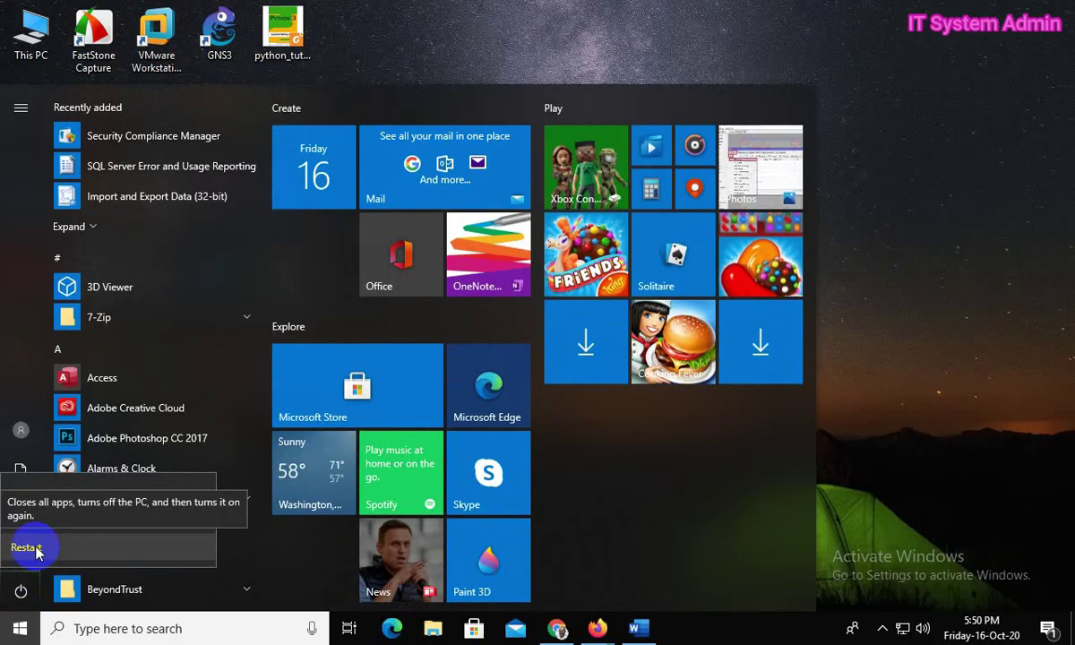
{"action": "left_click", "coordinate": [35, 552]}
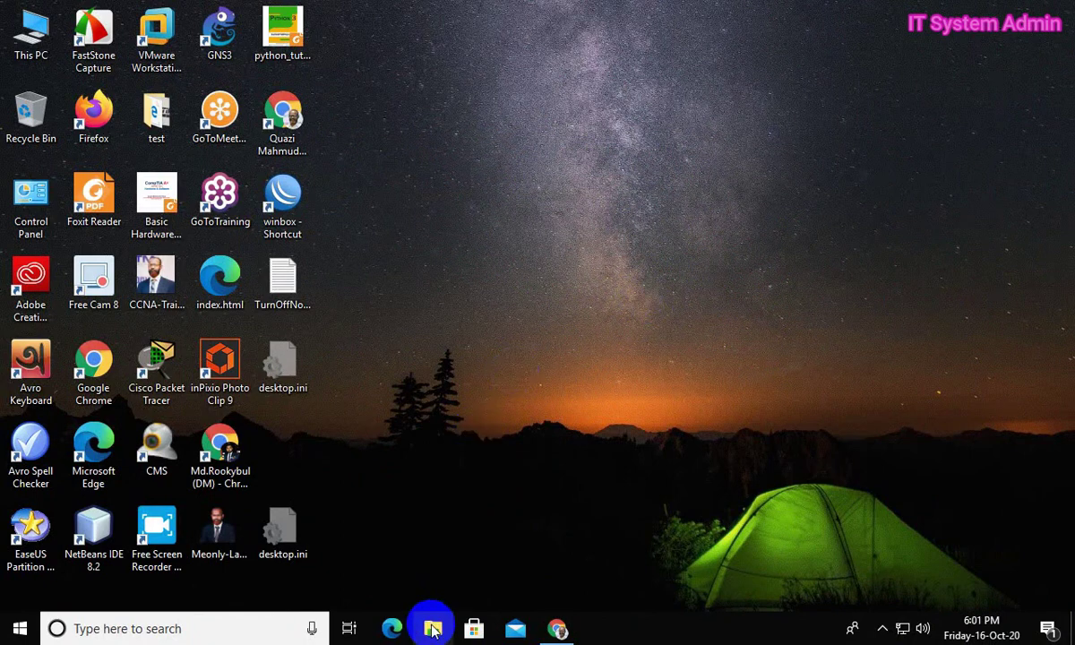
Step: Check the free space of Local Disk (C:) and its root for pagefile.sys and hiberfil.sys, and close File Explorer
{"action": "left_click", "coordinate": [433, 630]}
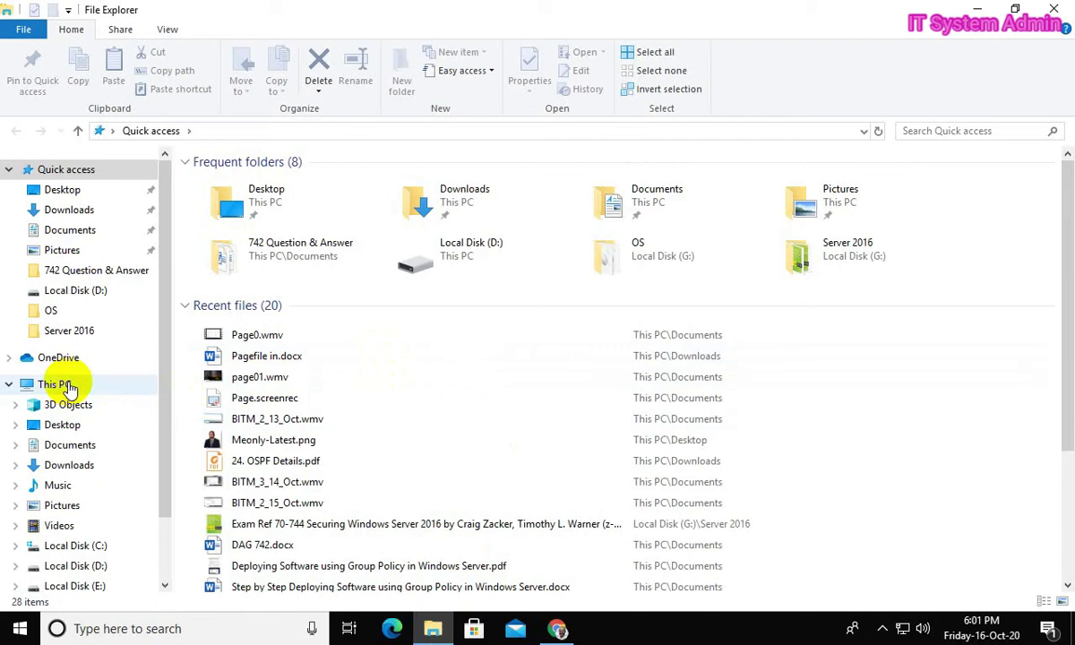
{"action": "left_click", "coordinate": [56, 384]}
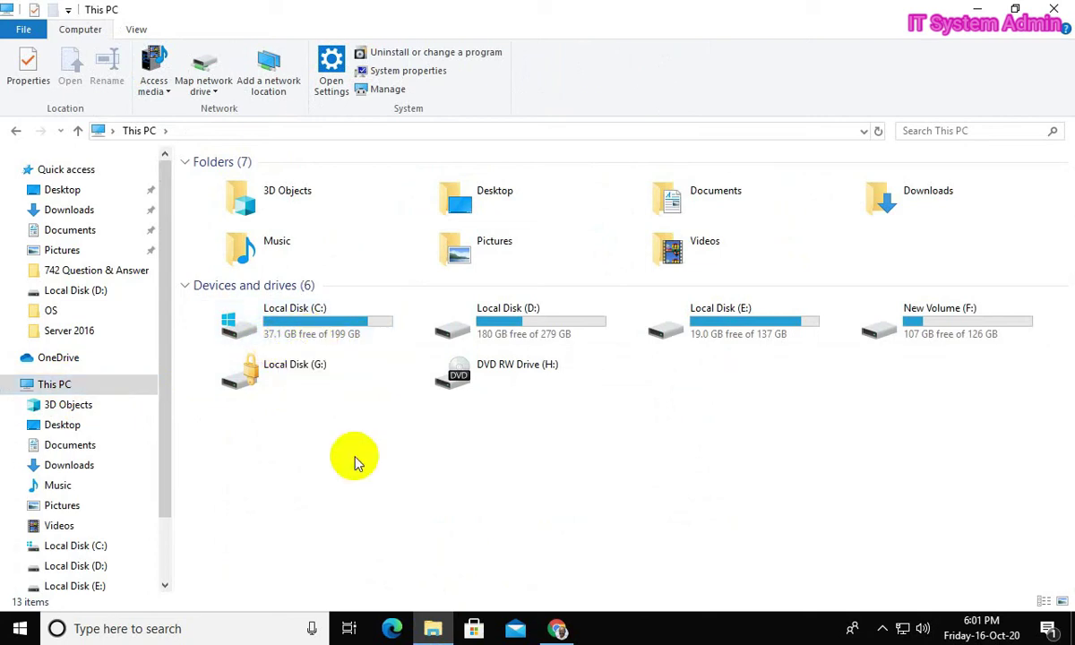
{"action": "left_click", "coordinate": [338, 322]}
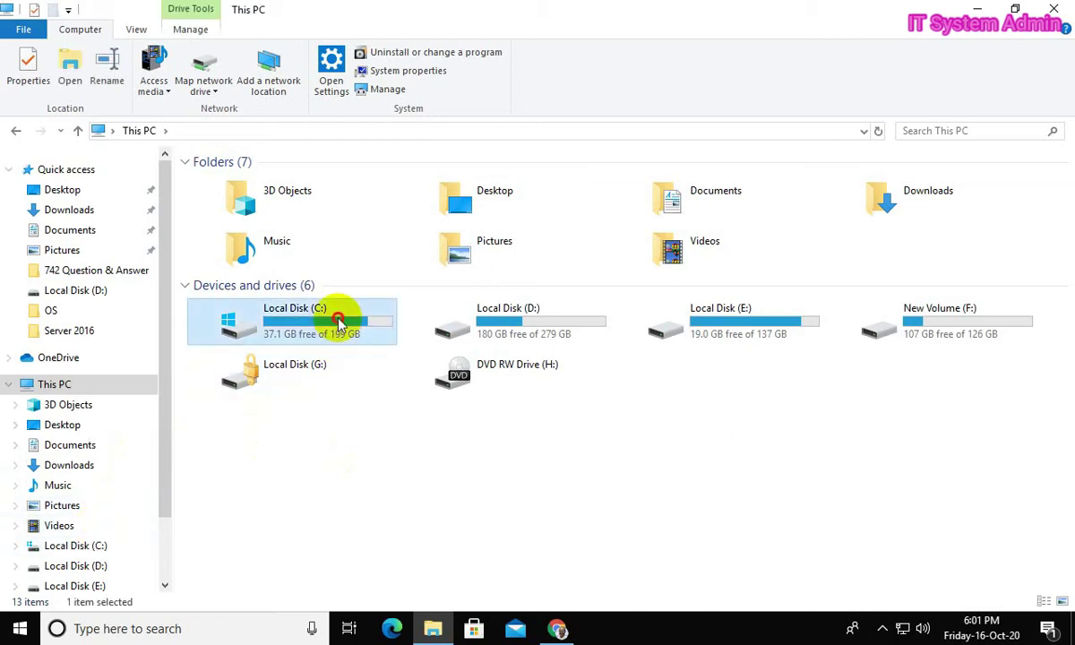
{"action": "double_click", "coordinate": [339, 323]}
{"action": "scroll", "coordinate": [247, 533], "scroll_direction": "down", "scroll_amount": 10}
{"action": "left_click", "coordinate": [247, 531]}
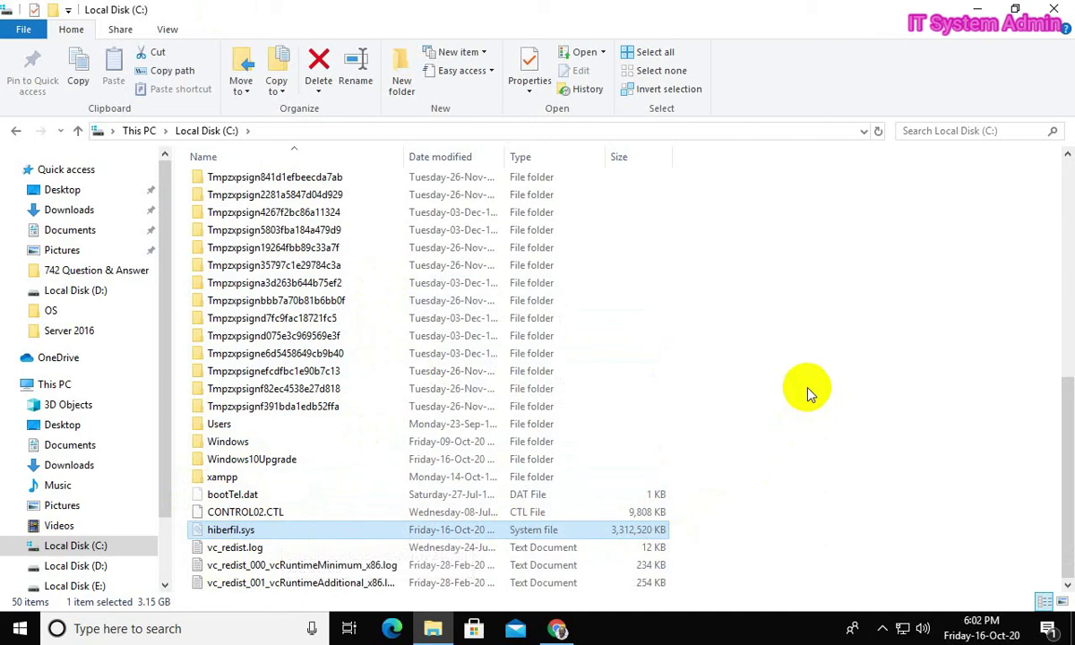
{"action": "left_click", "coordinate": [1062, 9]}
Step: Run Command Prompt as administrator, turn off hibernation with powercfg.exe -h off, and close the window
{"action": "left_click", "coordinate": [82, 628]}
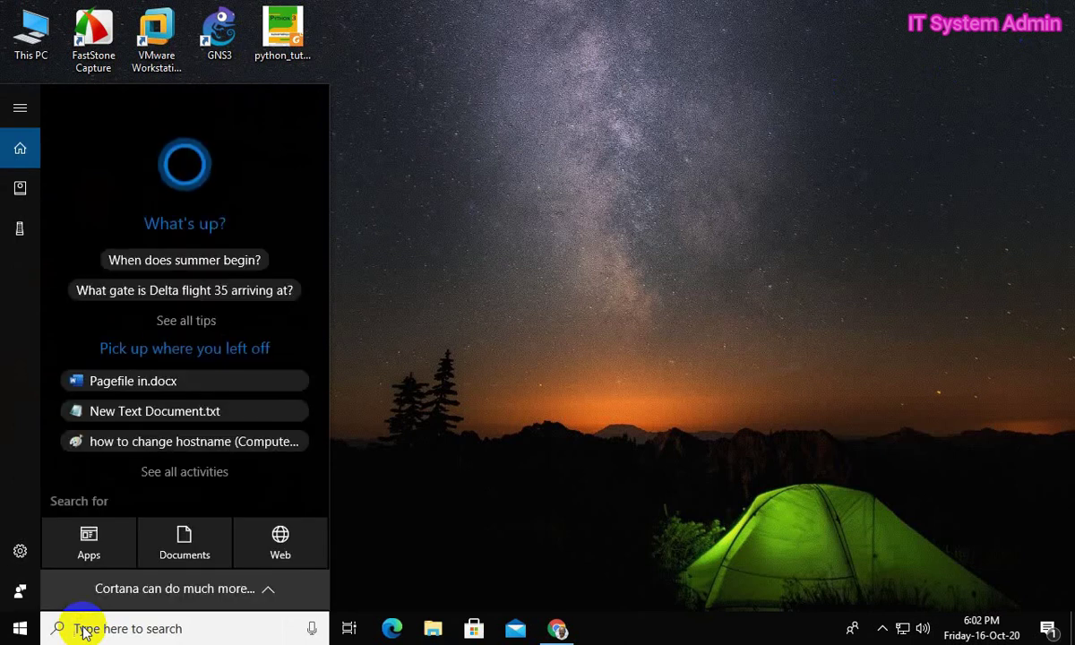
{"action": "type", "text": "cmd"}
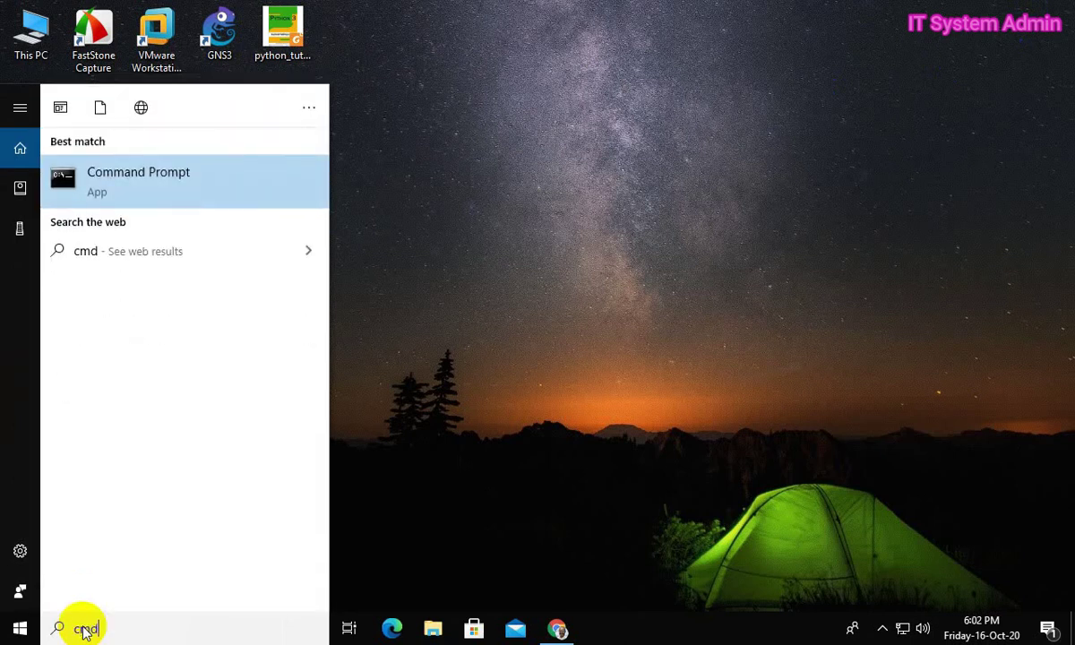
{"action": "right_click", "coordinate": [168, 178]}
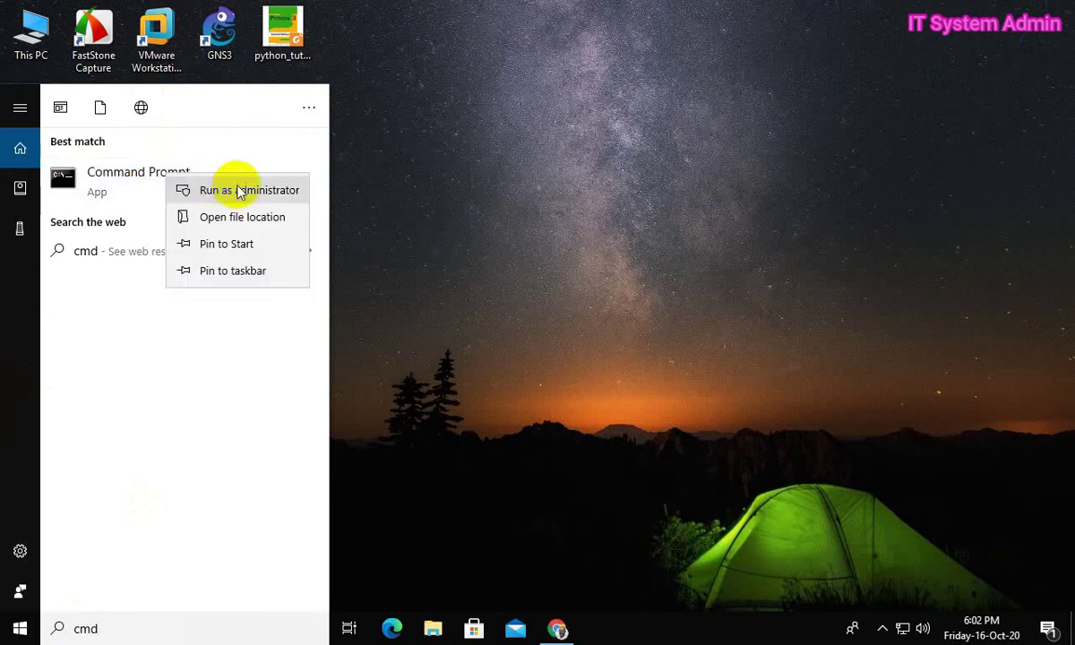
{"action": "left_click", "coordinate": [268, 193]}
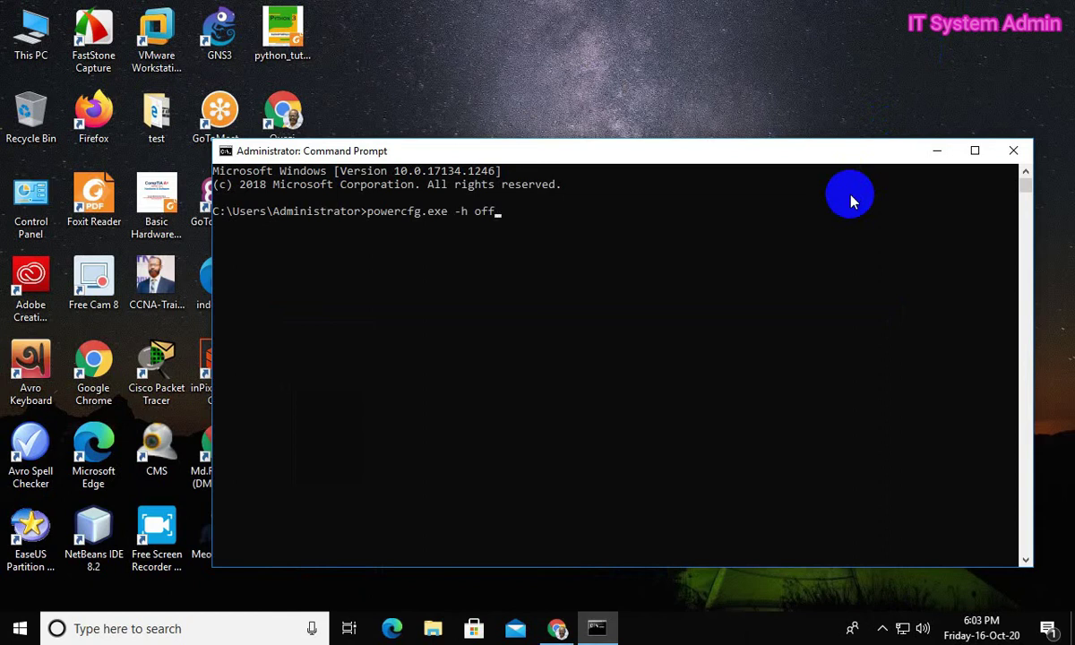
{"action": "key", "text": "Return"}
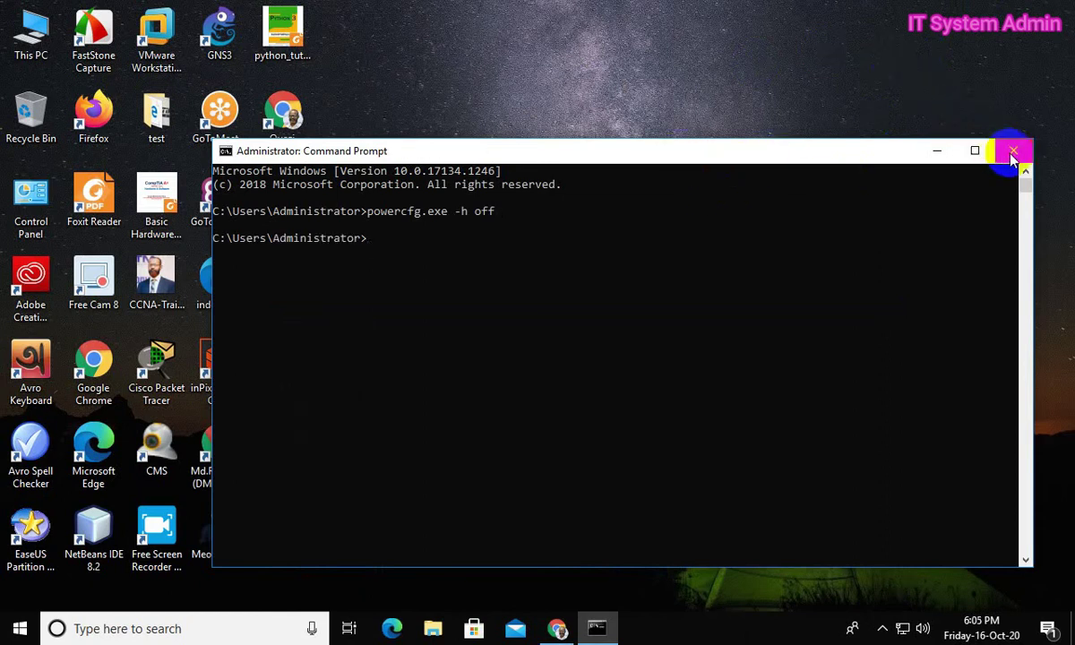
{"action": "left_click", "coordinate": [1013, 151]}
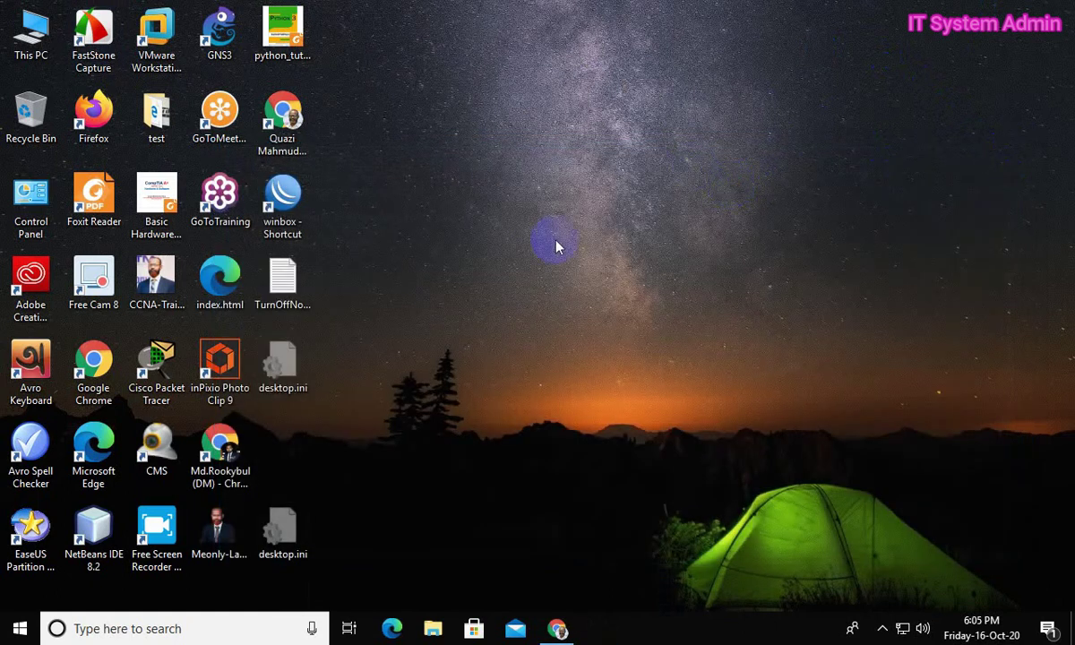
Step: Check the free space of Local Disk (C:) again and look for hiberfil.sys in its root, closing File Explorer when done
{"action": "left_click", "coordinate": [434, 629]}
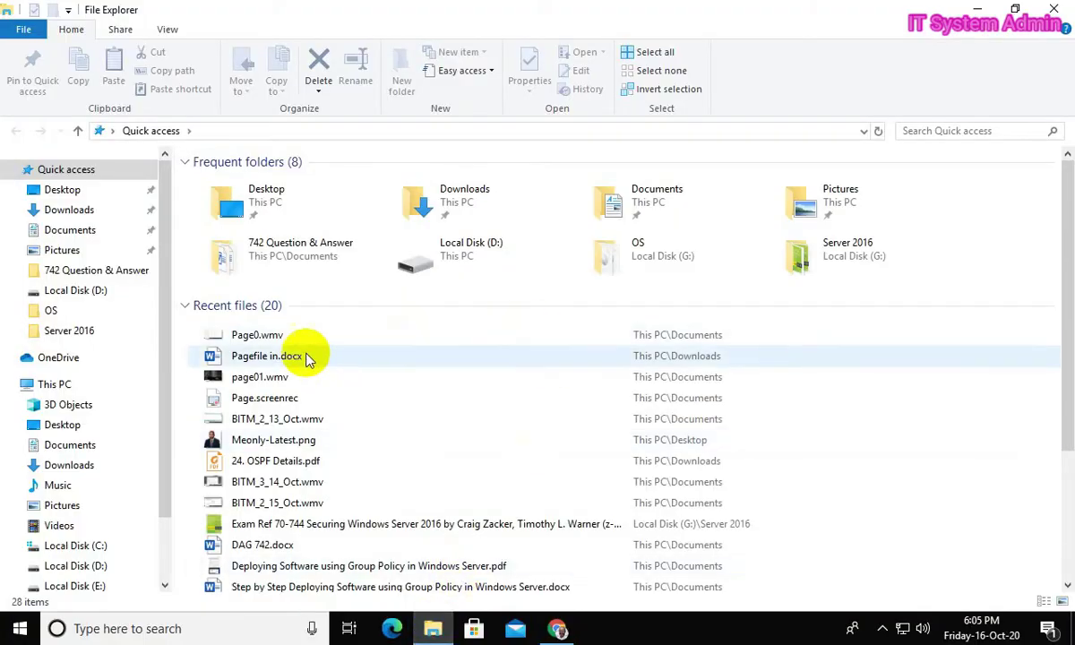
{"action": "left_click", "coordinate": [63, 384]}
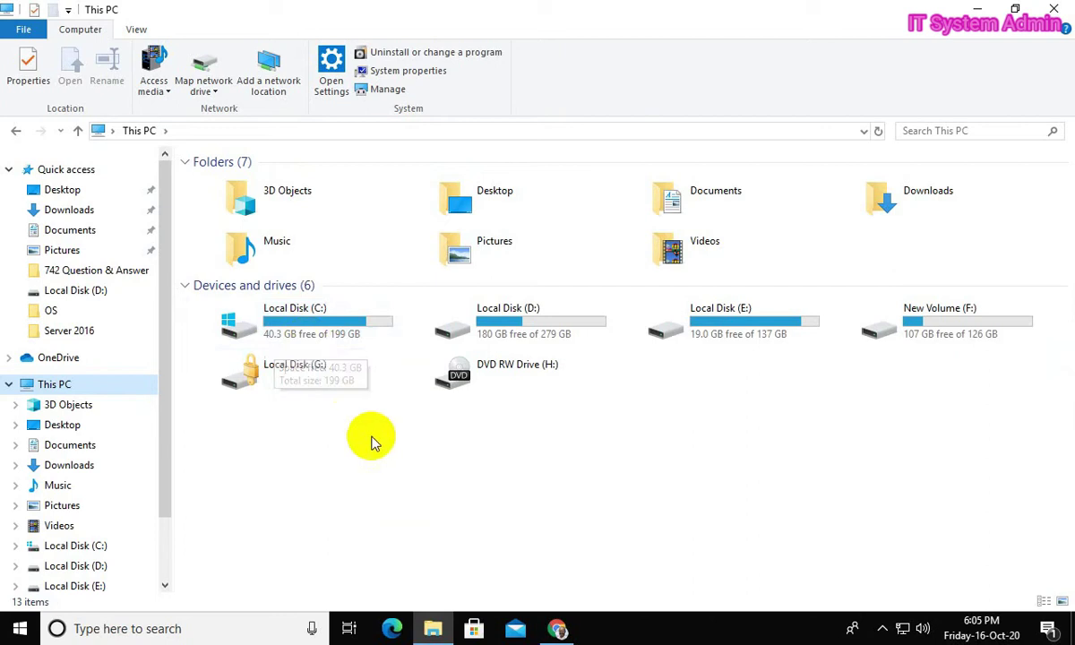
{"action": "double_click", "coordinate": [318, 325]}
{"action": "scroll", "coordinate": [315, 325], "scroll_direction": "down", "scroll_amount": 8}
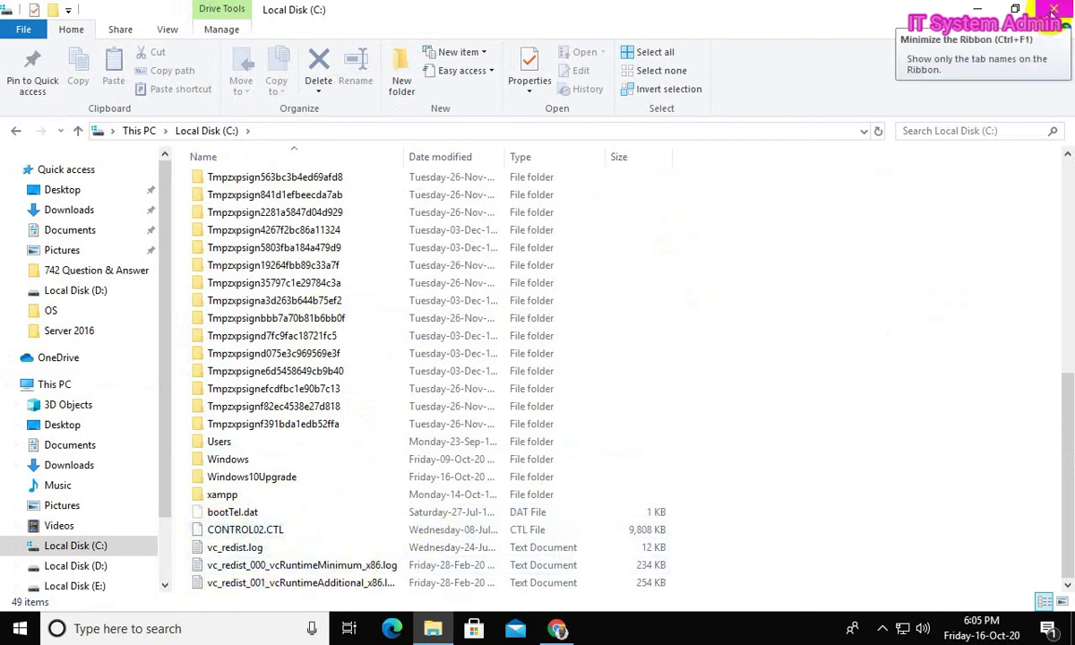
{"action": "left_click", "coordinate": [1051, 11]}
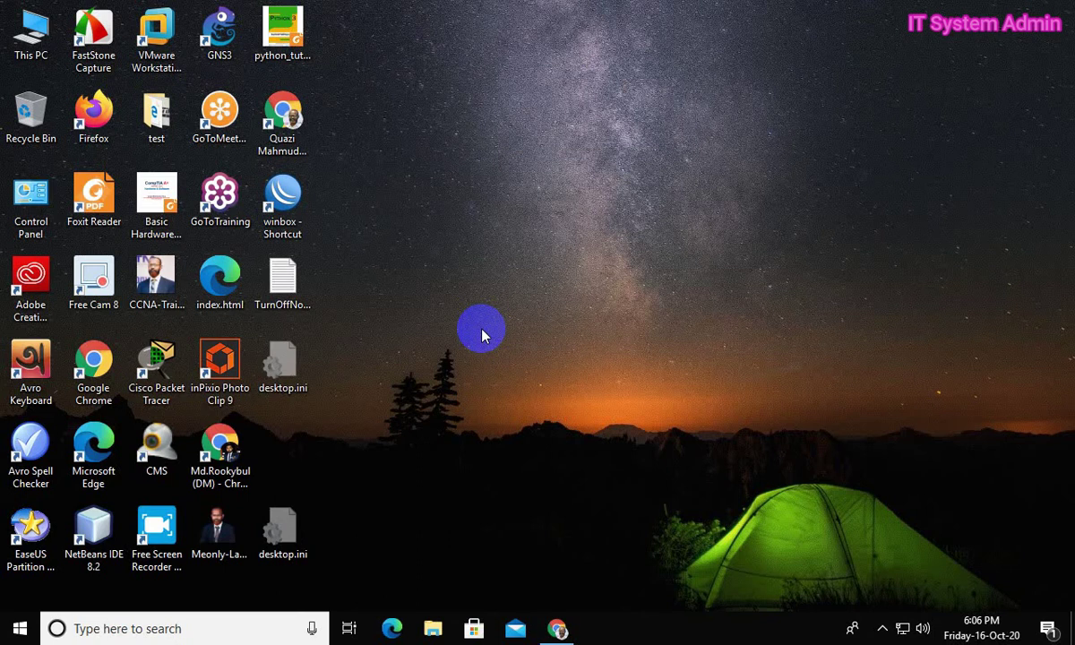
Step: Reopen the Virtual Memory settings from This PC's advanced system properties and performance options
{"action": "right_click", "coordinate": [19, 40]}
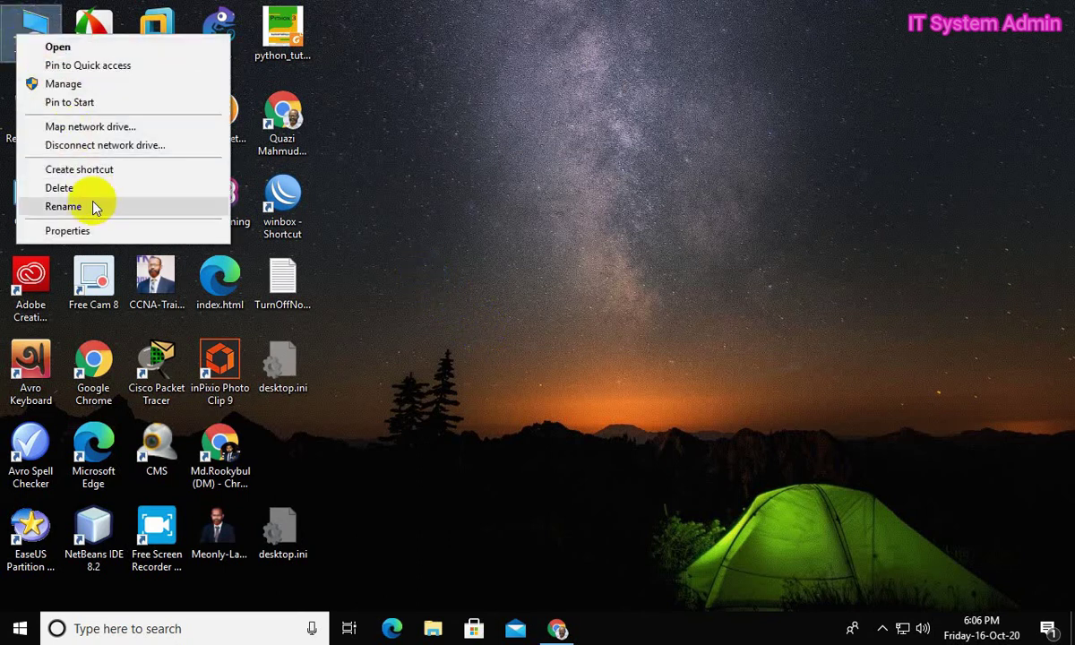
{"action": "left_click", "coordinate": [65, 232]}
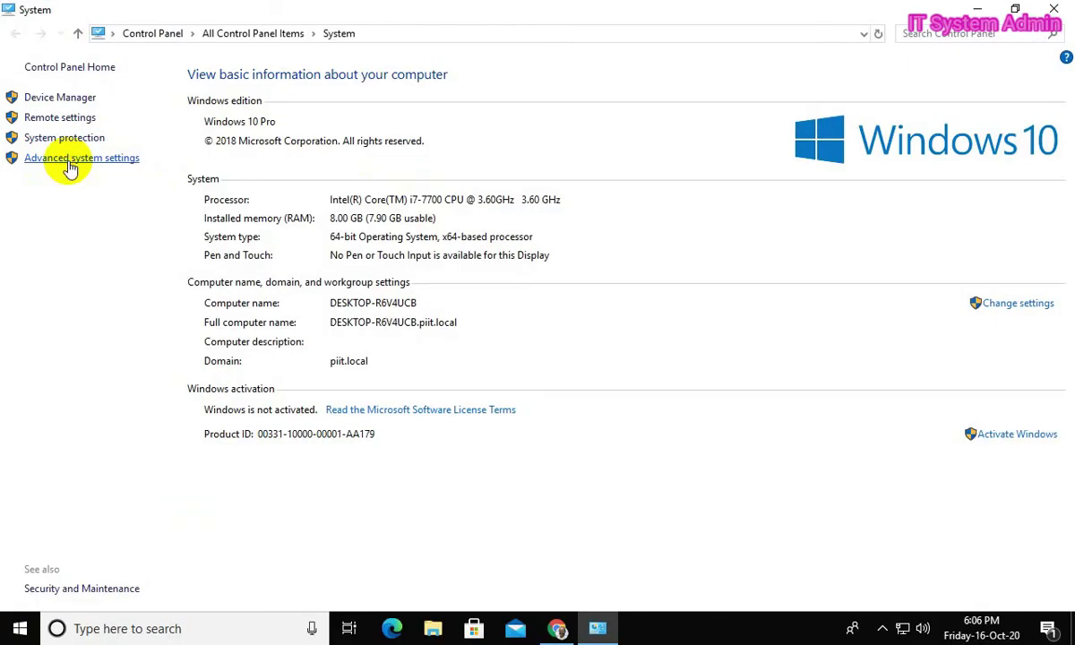
{"action": "left_click", "coordinate": [70, 162]}
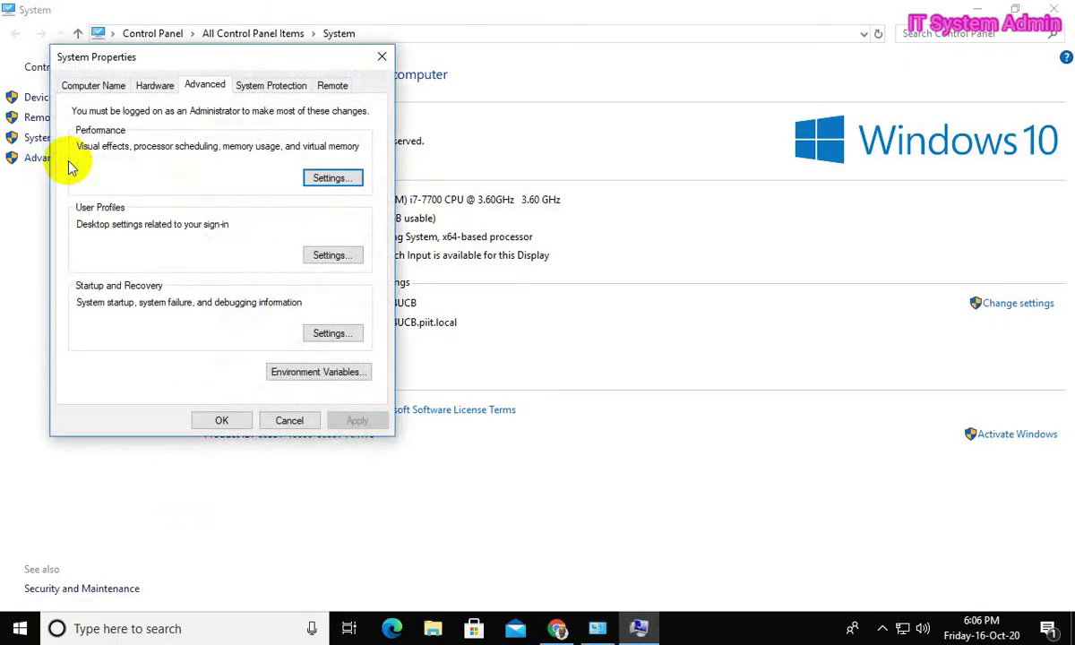
{"action": "left_click", "coordinate": [333, 179]}
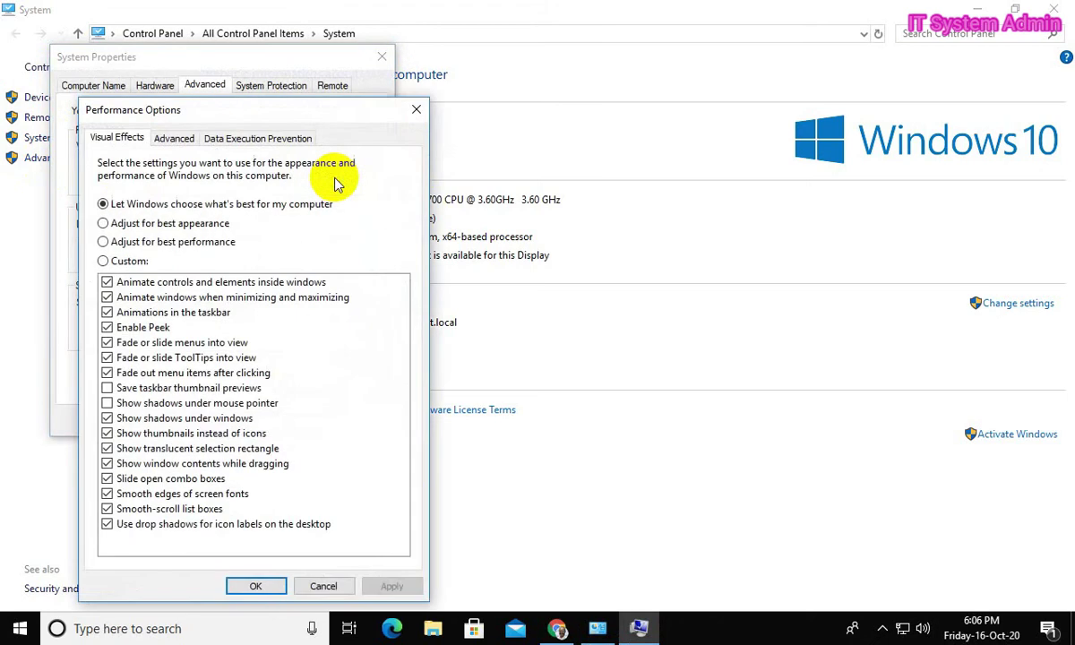
{"action": "left_click", "coordinate": [175, 139]}
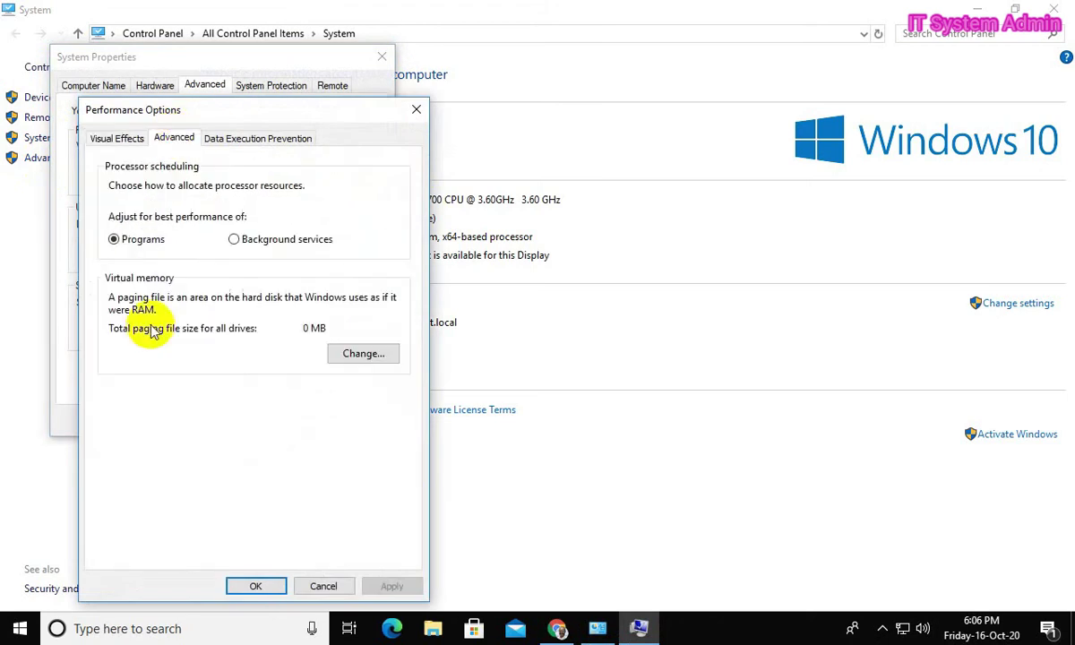
{"action": "left_click", "coordinate": [363, 355]}
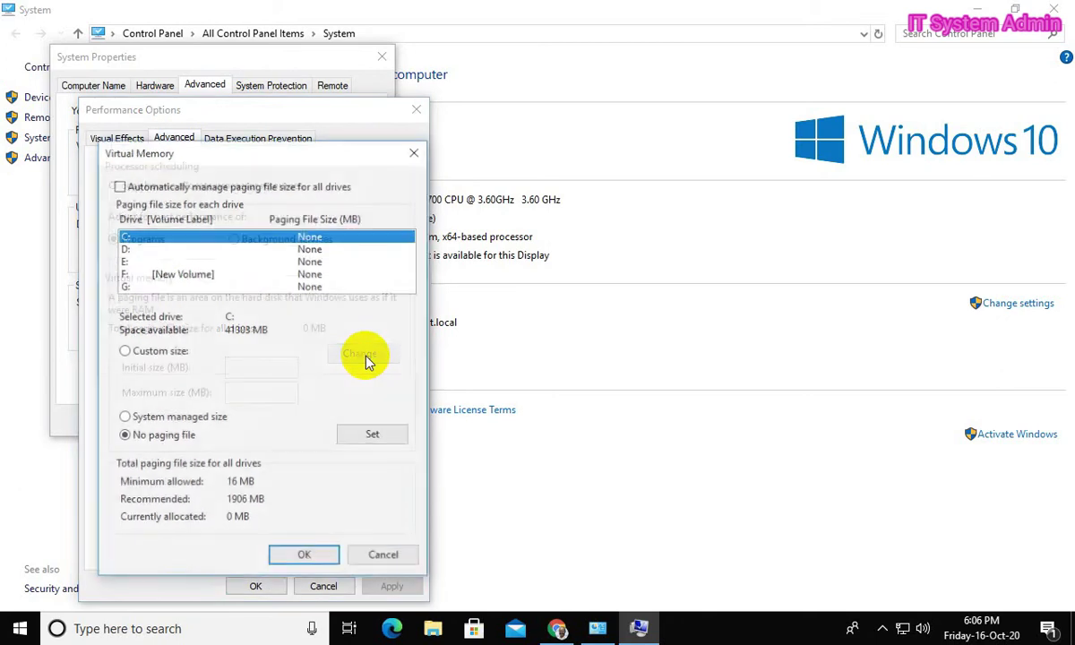
Step: Select System managed size for drive C:, enable automatic paging file management for all drives, and confirm and close the system windows
{"action": "left_click", "coordinate": [125, 419]}
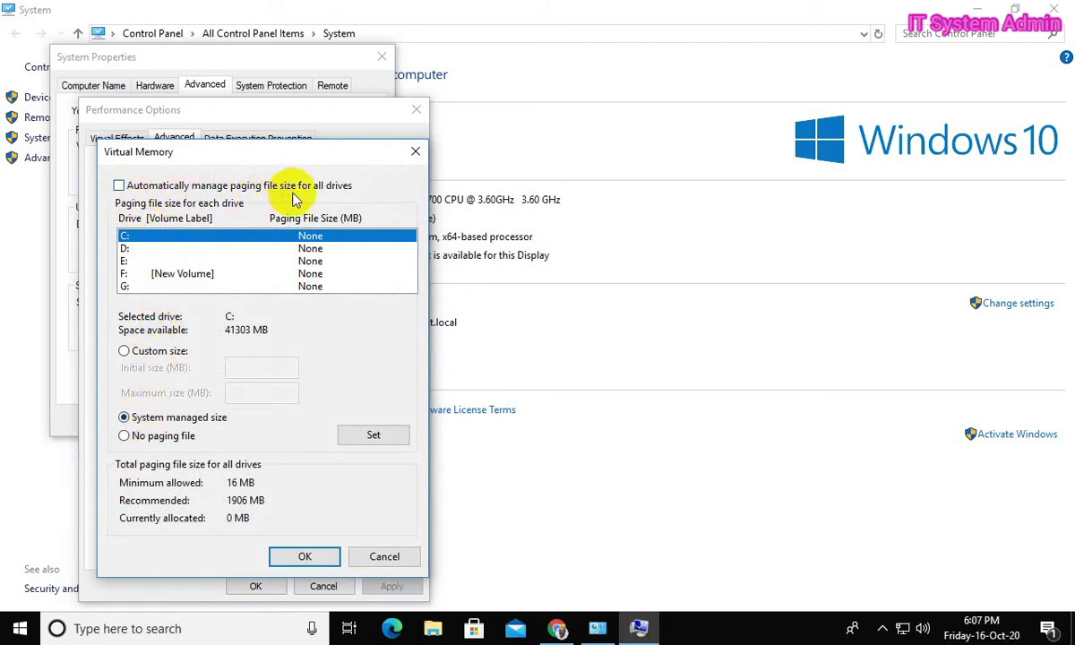
{"action": "left_click", "coordinate": [170, 186]}
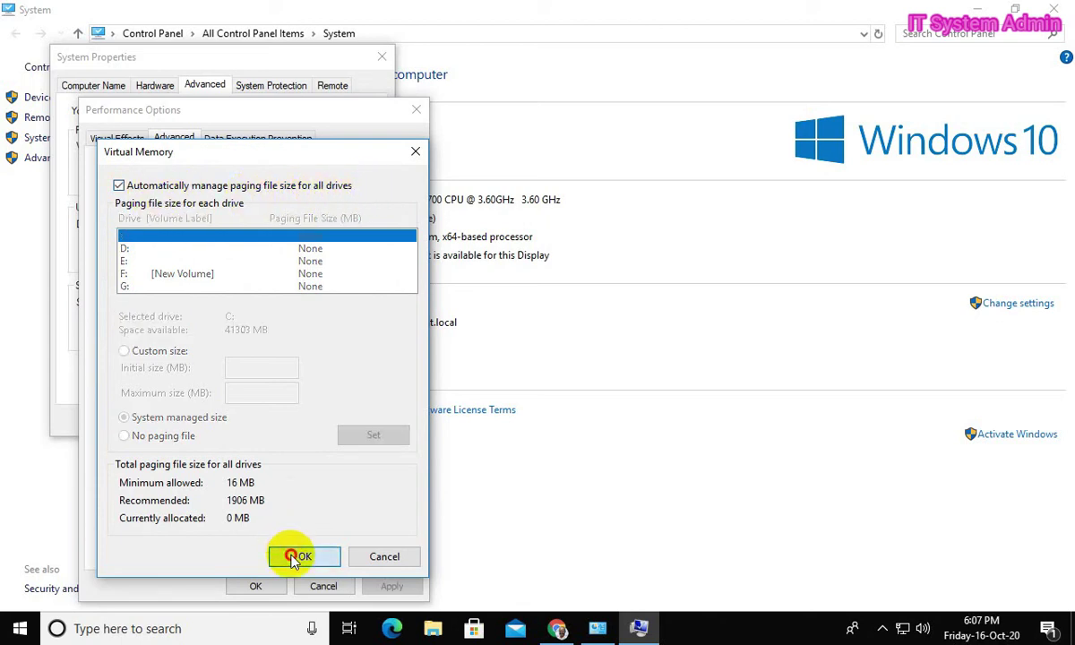
{"action": "left_click", "coordinate": [289, 550]}
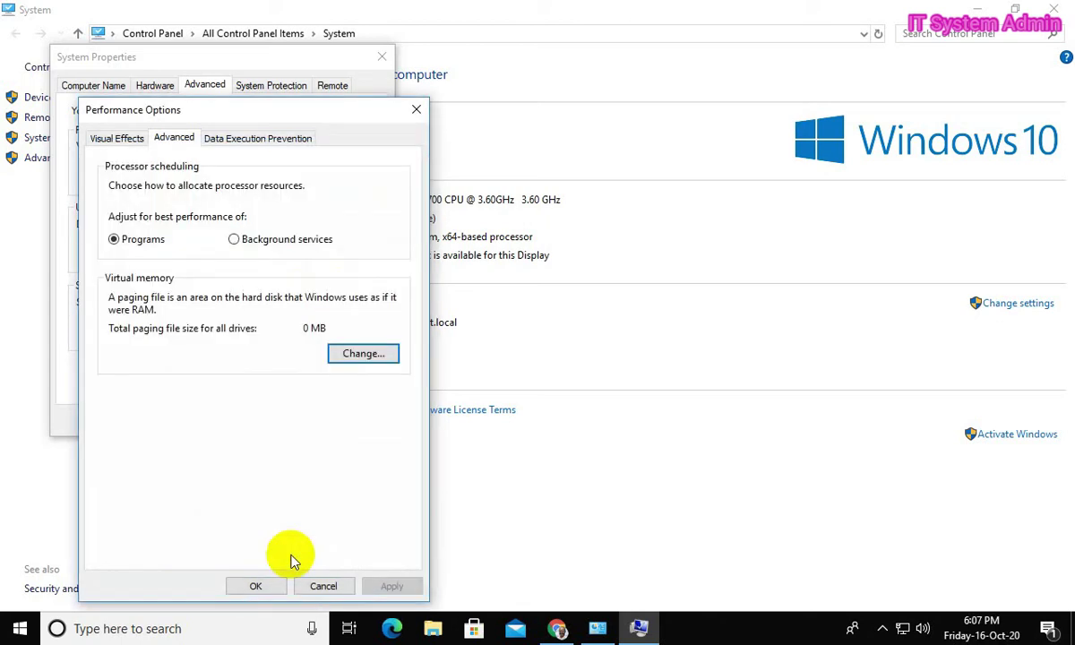
{"action": "left_click", "coordinate": [255, 585]}
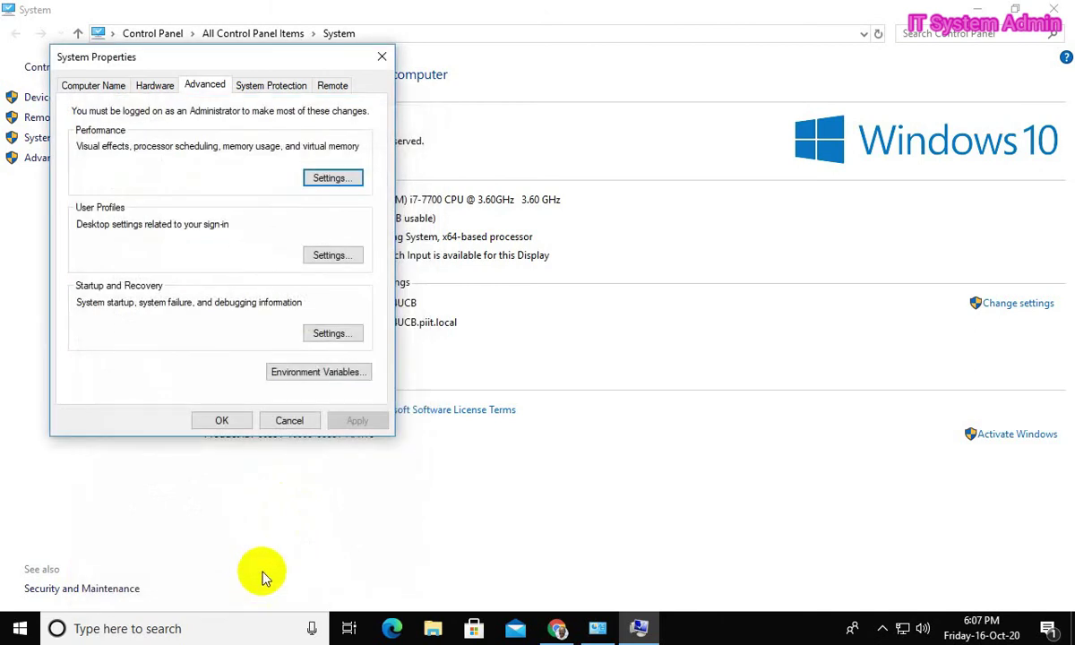
{"action": "left_click", "coordinate": [219, 422]}
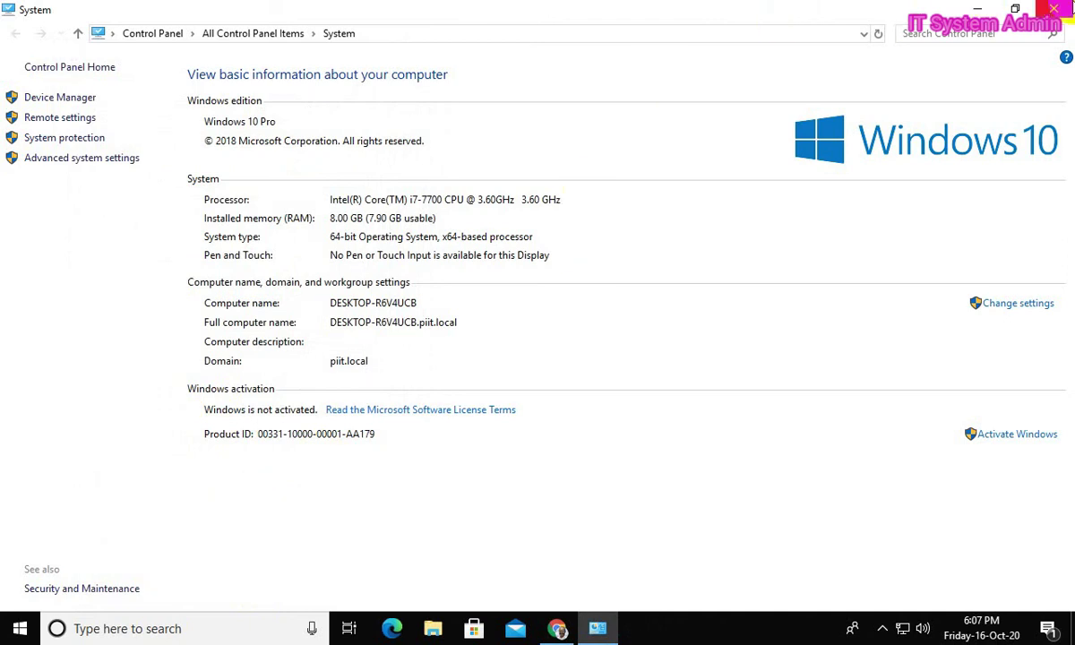
{"action": "left_click", "coordinate": [1054, 9]}
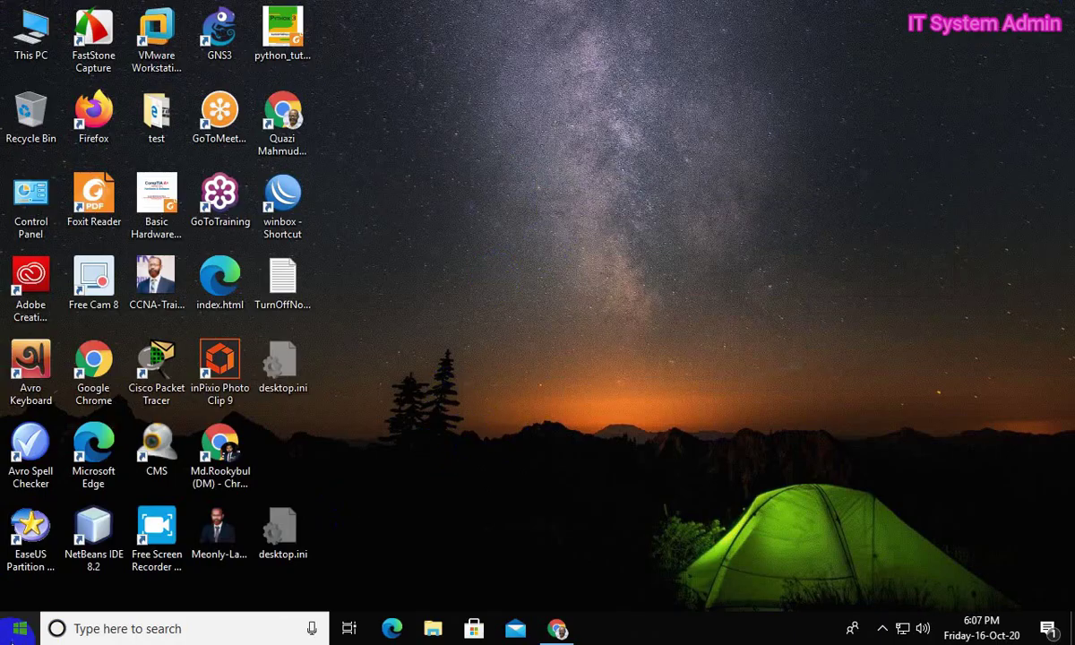
Step: Bring up the power options for restarting the computer
{"action": "left_click", "coordinate": [20, 628]}
{"action": "left_click", "coordinate": [20, 593]}
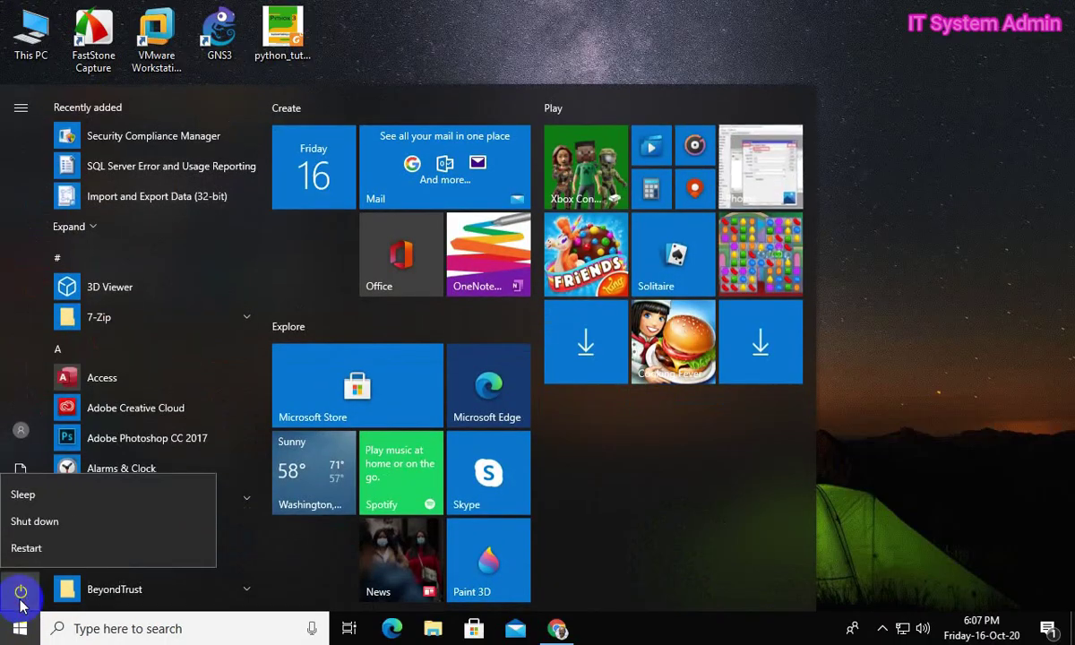